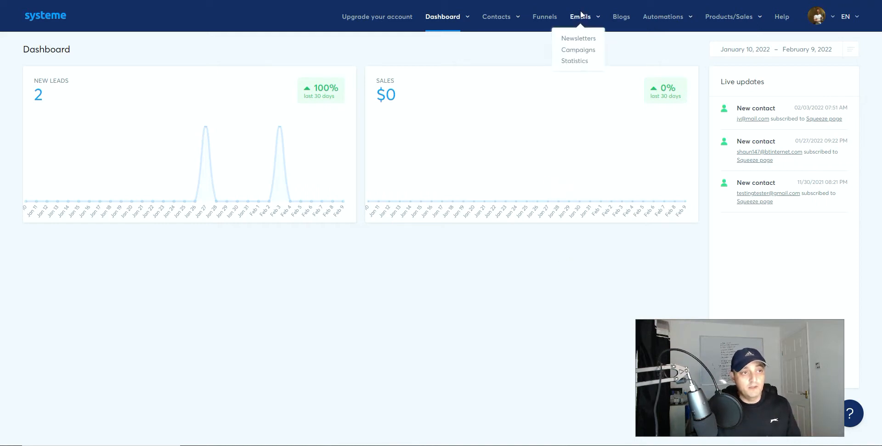
- Create an email campaign named "system.io2 optin"
mouse_move(581, 16)
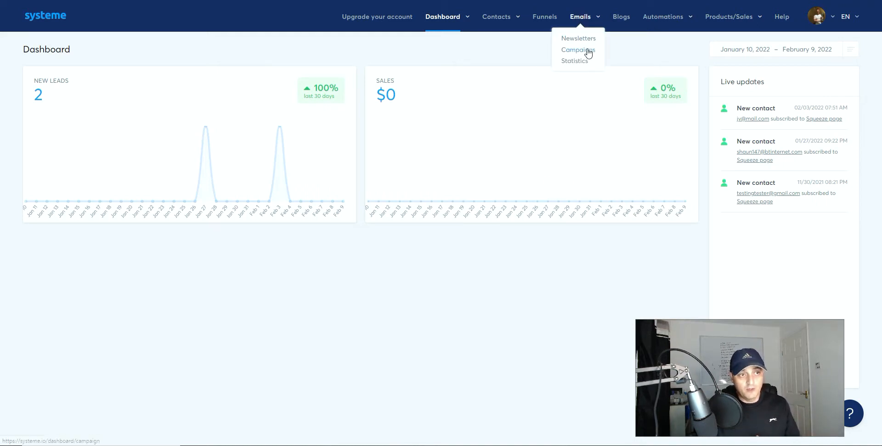
left_click(587, 49)
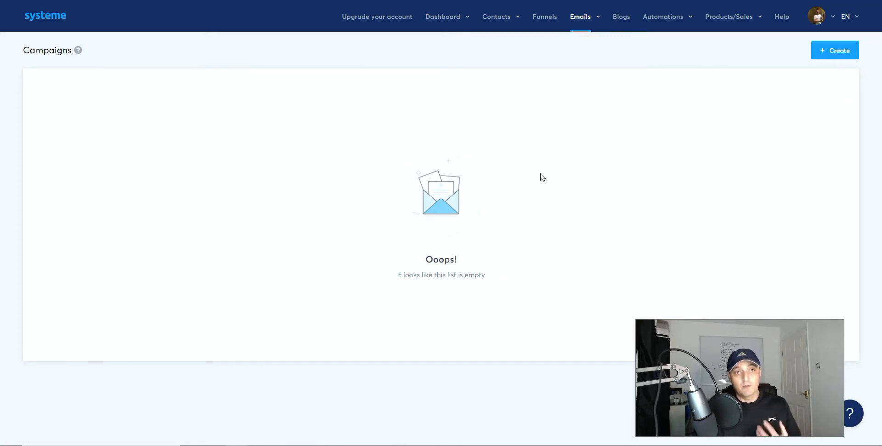
left_click(822, 56)
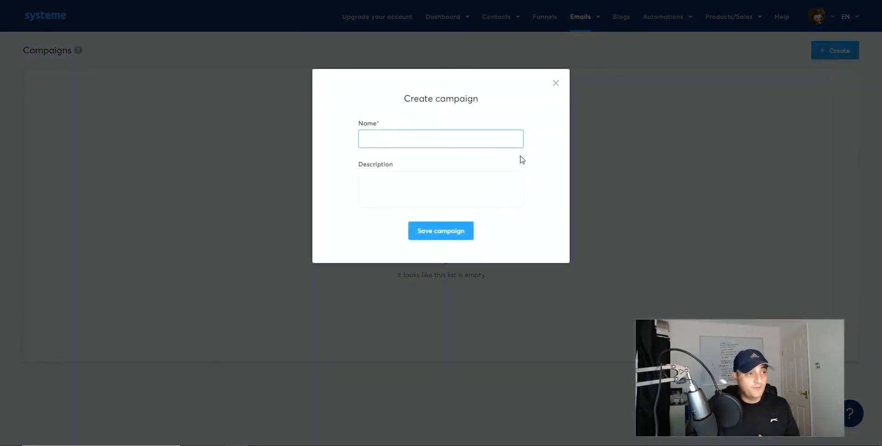
left_click(470, 138)
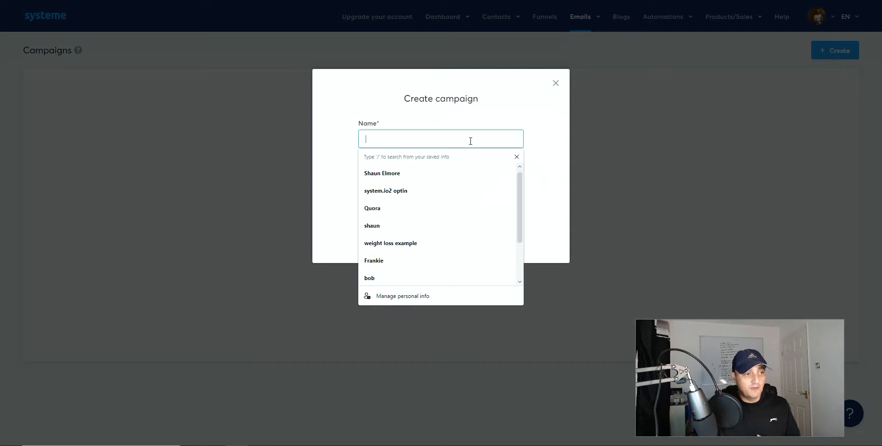
left_click(449, 191)
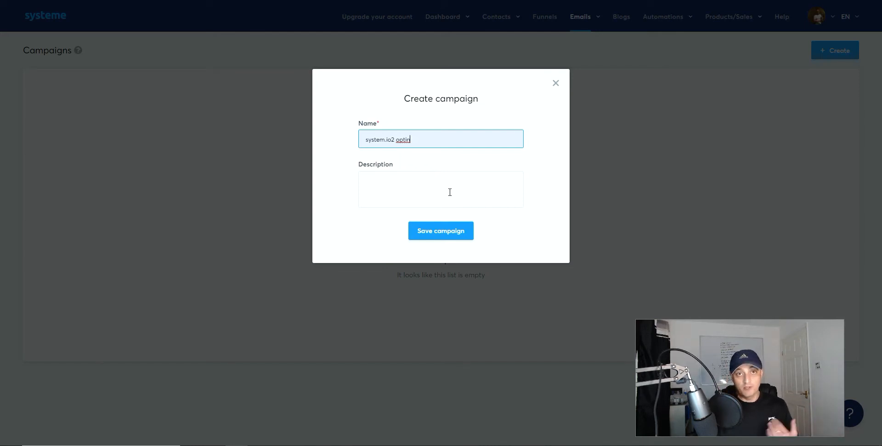
left_click(428, 233)
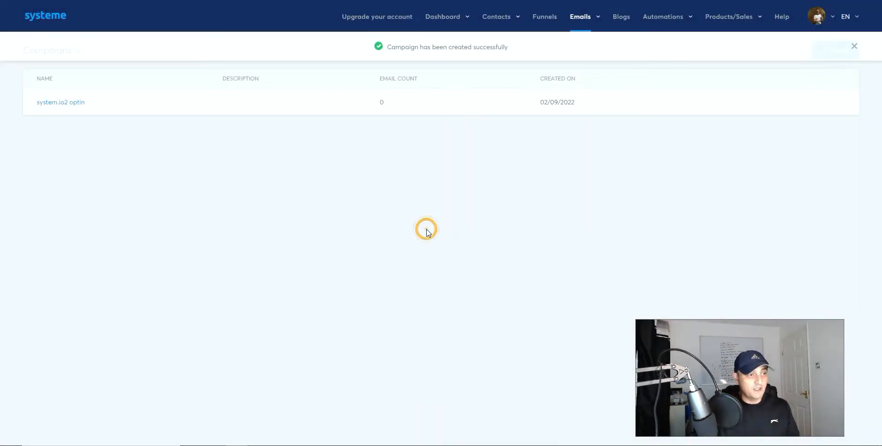
- Start a new email in the "system.io2 optin" campaign and enter the sender's full name
left_click(76, 103)
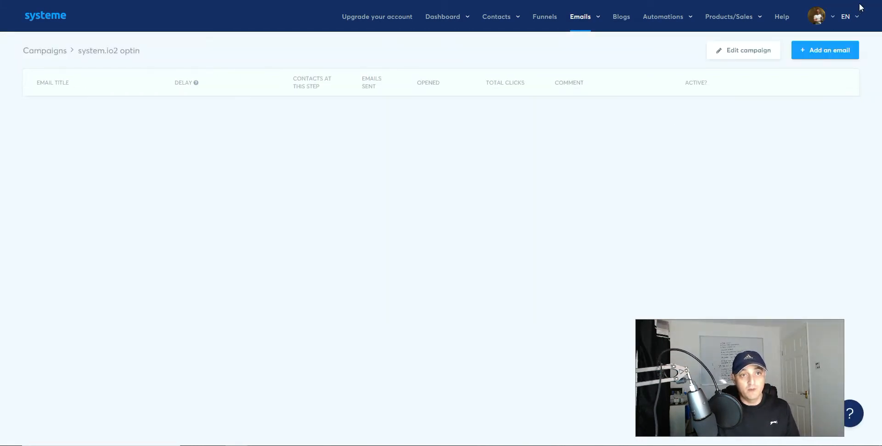
left_click(812, 55)
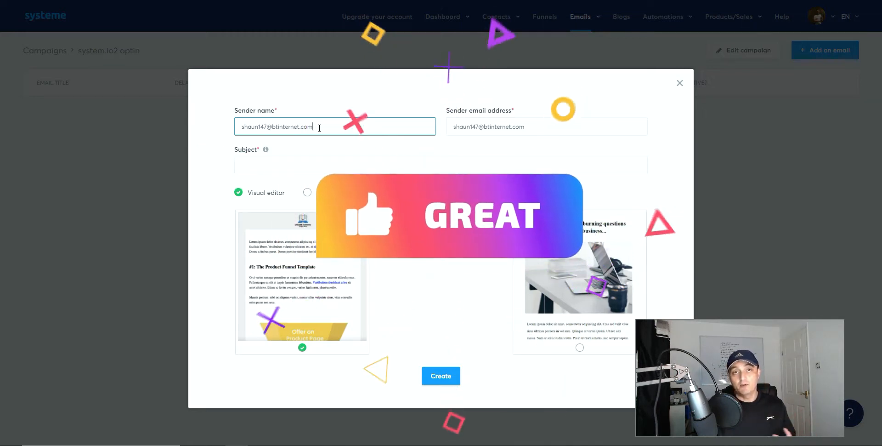
left_click_drag(319, 127, 190, 126)
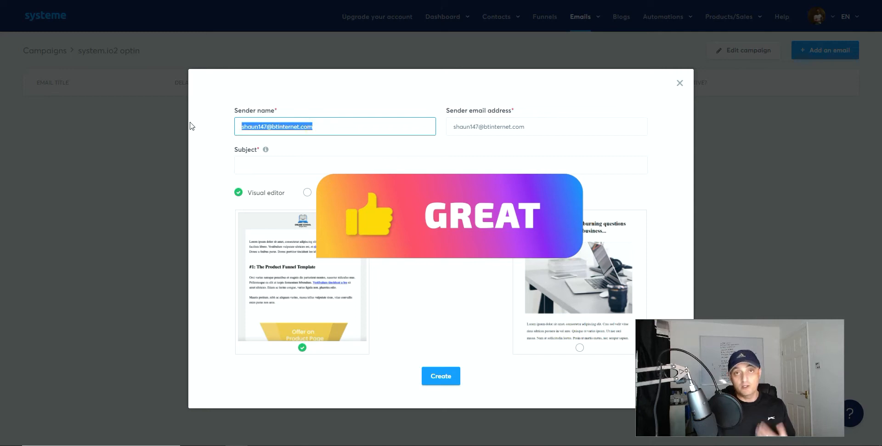
type("Sha")
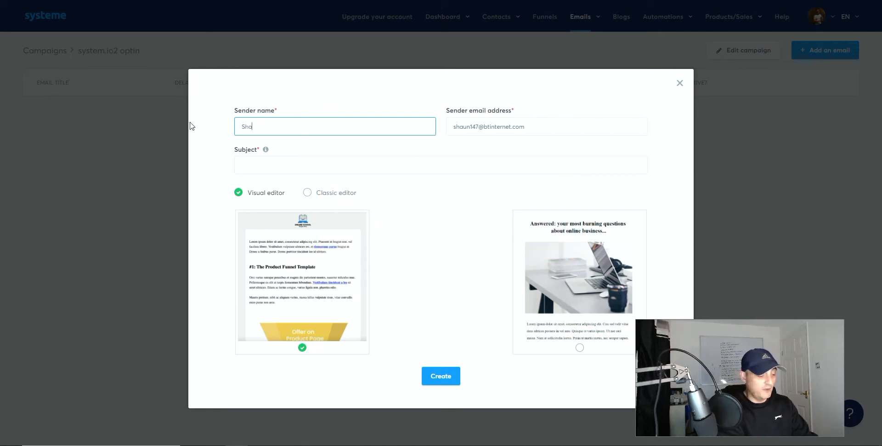
type("un ELmo")
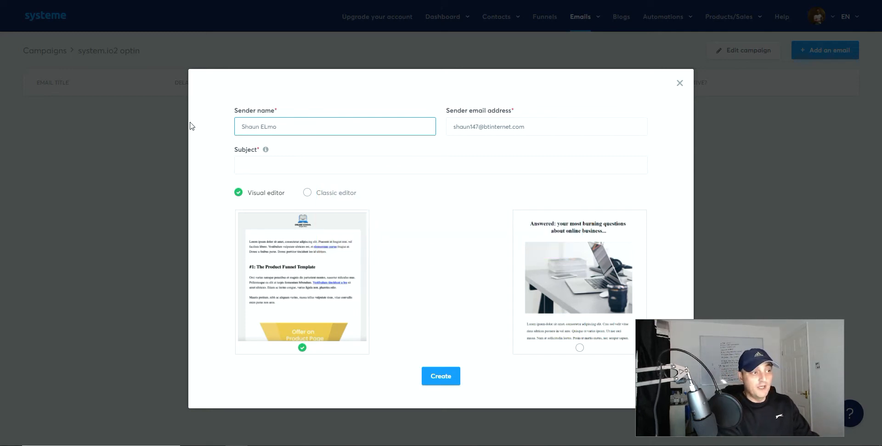
key("BackSpace")
key("BackSpace")
key("BackSpace")
type("lmore")
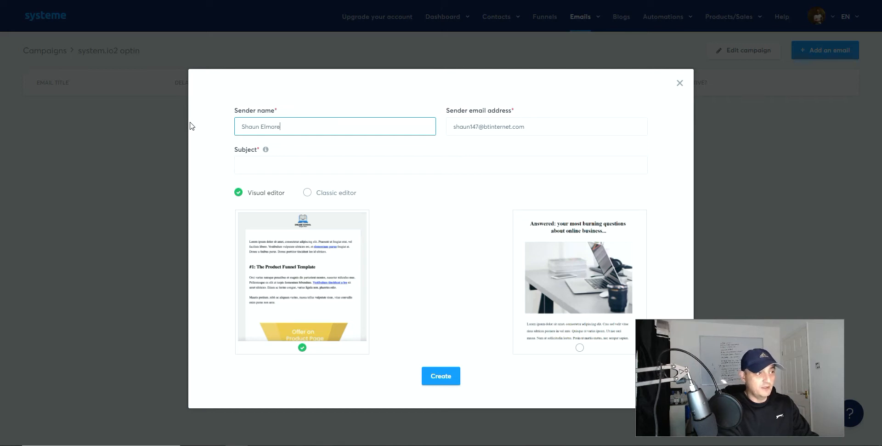
- View the Google Domains page as a source for a custom sender address, and return to the email form
key("Tab")
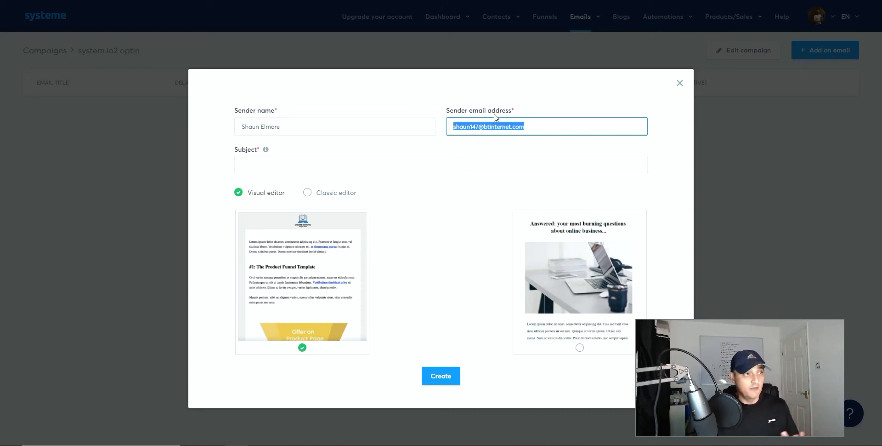
left_click(416, 1)
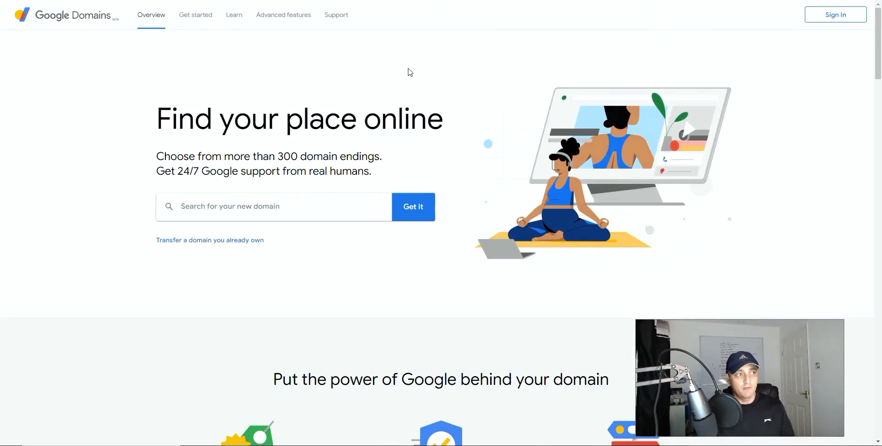
left_click(400, 1)
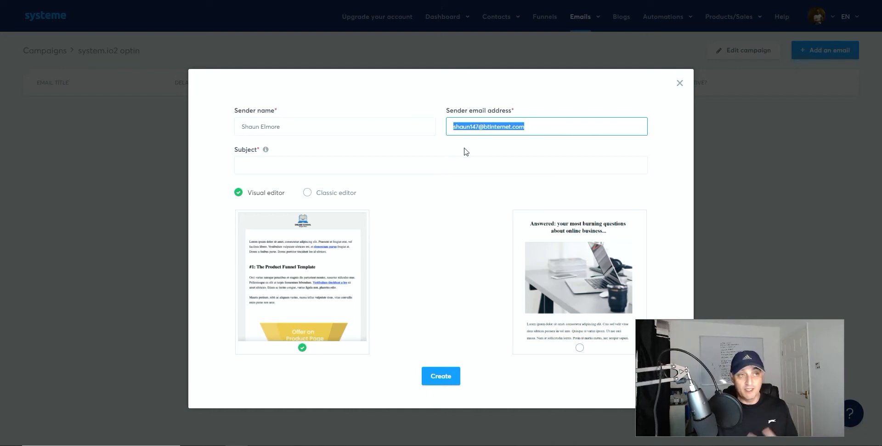
- Set the email subject to "Lead Optin" and create the email with the Classic editor
left_click(424, 162)
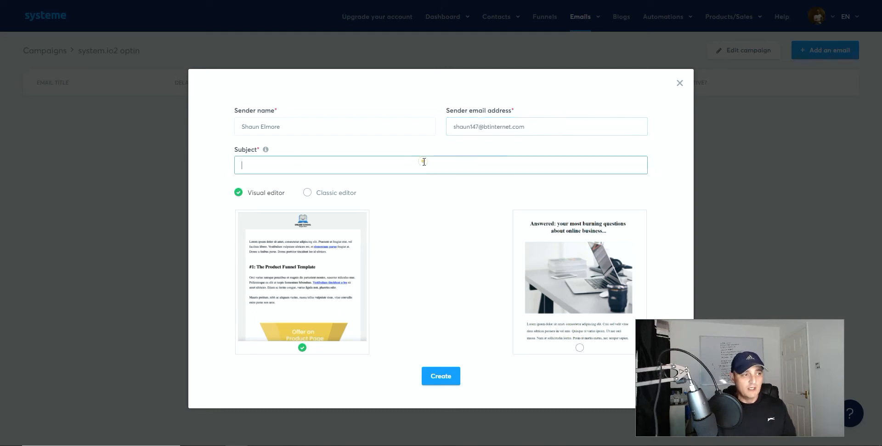
type("L")
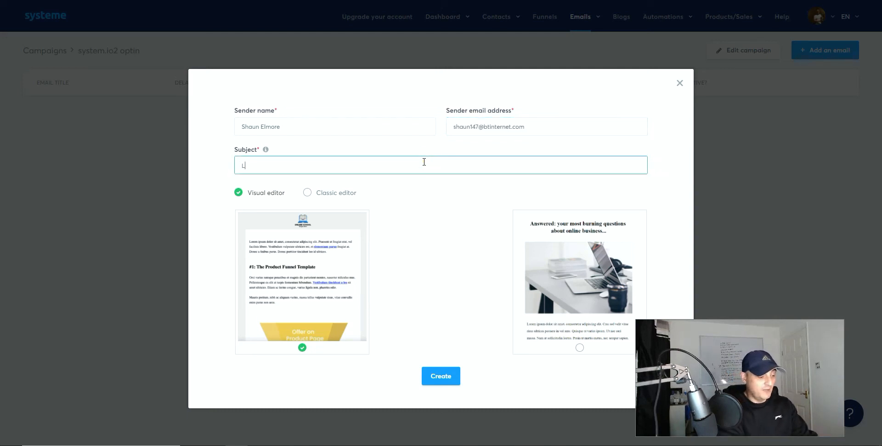
type("ead Op")
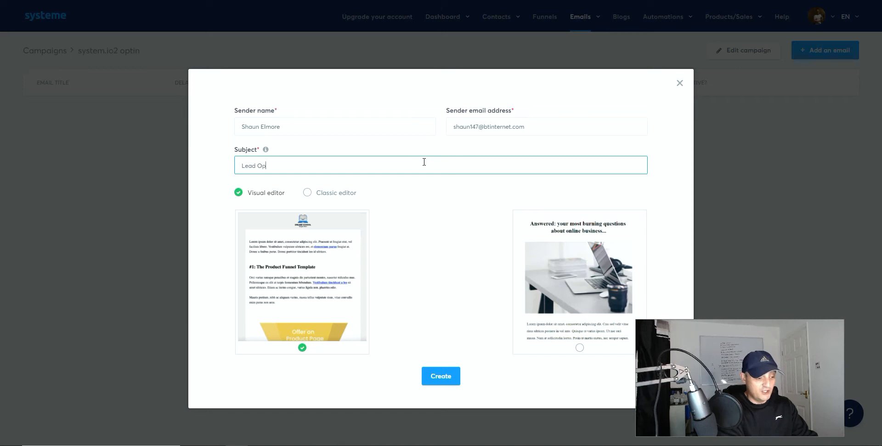
type("tin")
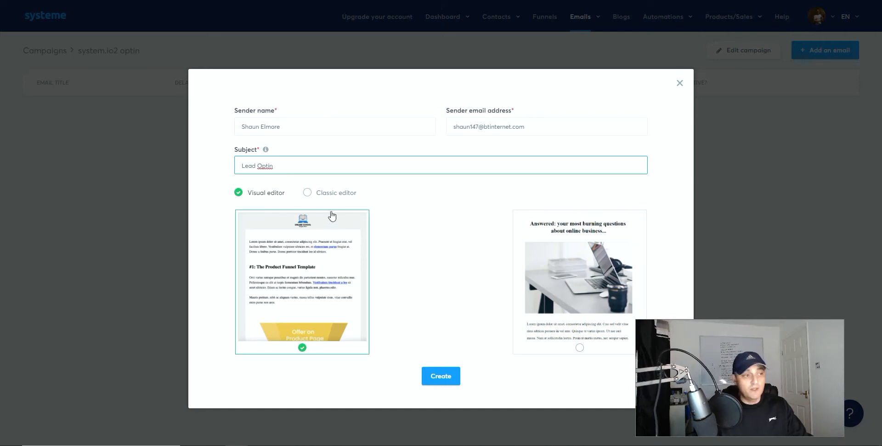
left_click(307, 193)
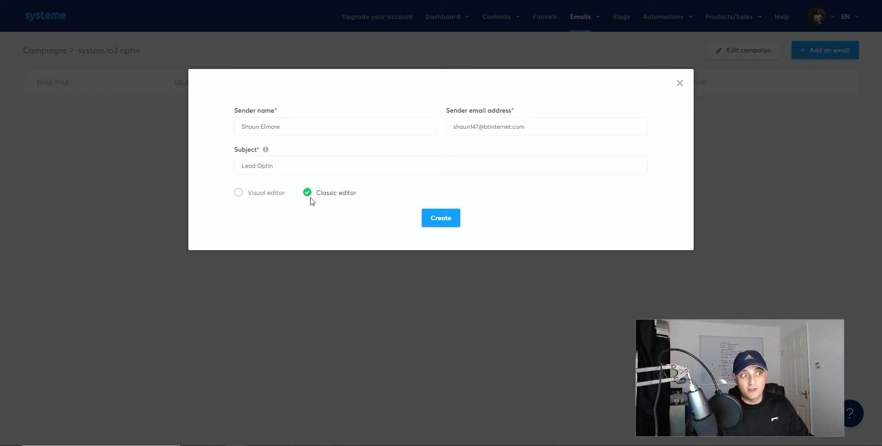
left_click(443, 219)
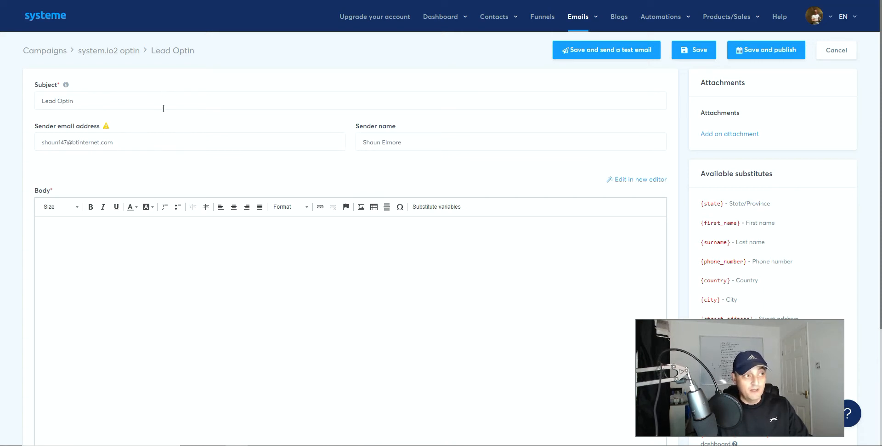
- Review the email's available substitutes and its attachment file chooser without picking a file
scroll(669, 281, "down", 3)
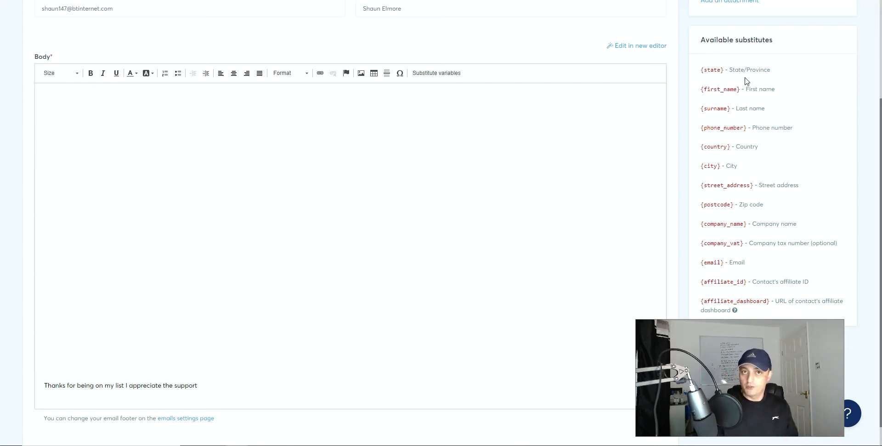
scroll(546, 189, "up", 3)
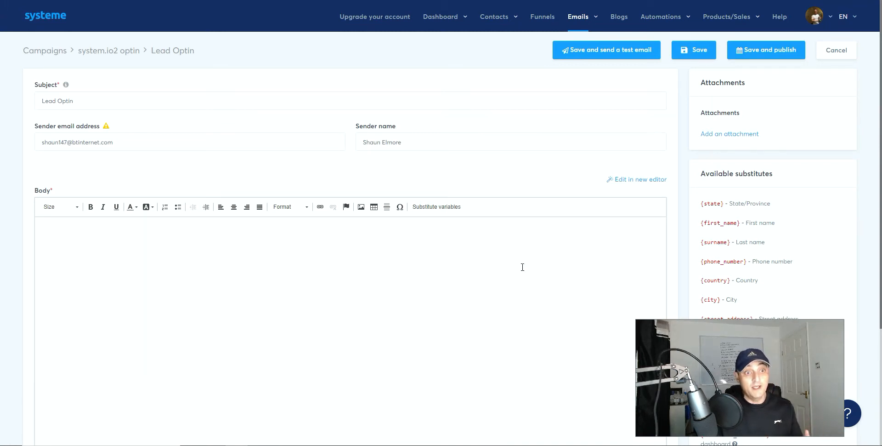
left_click(747, 136)
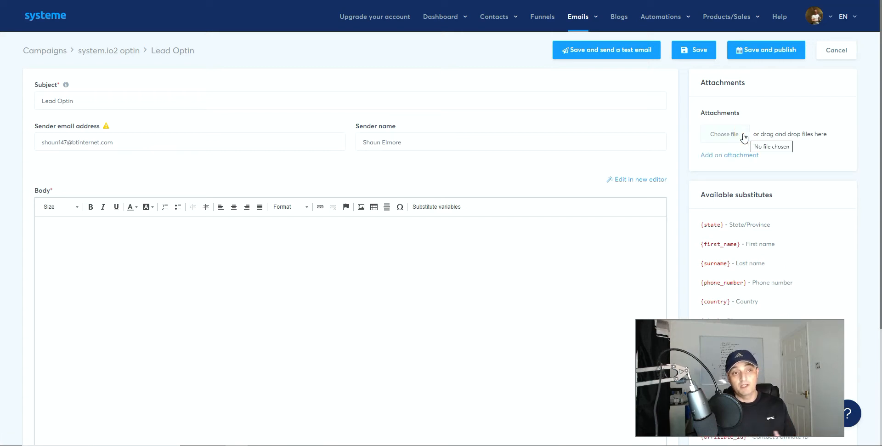
left_click(733, 134)
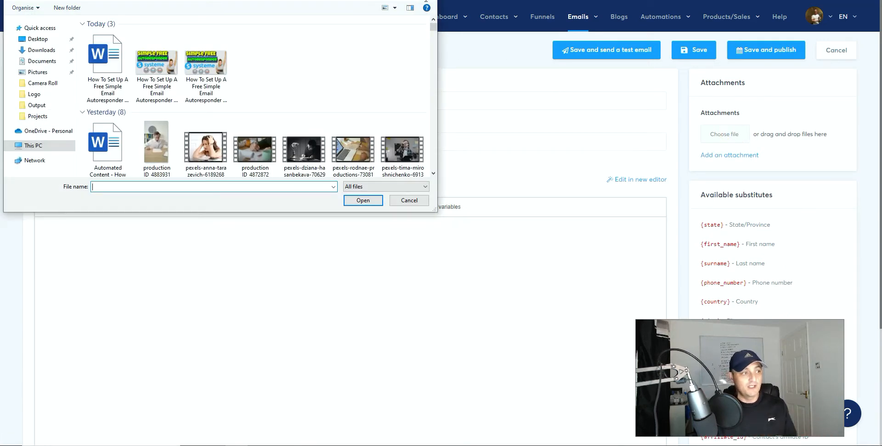
key("Escape")
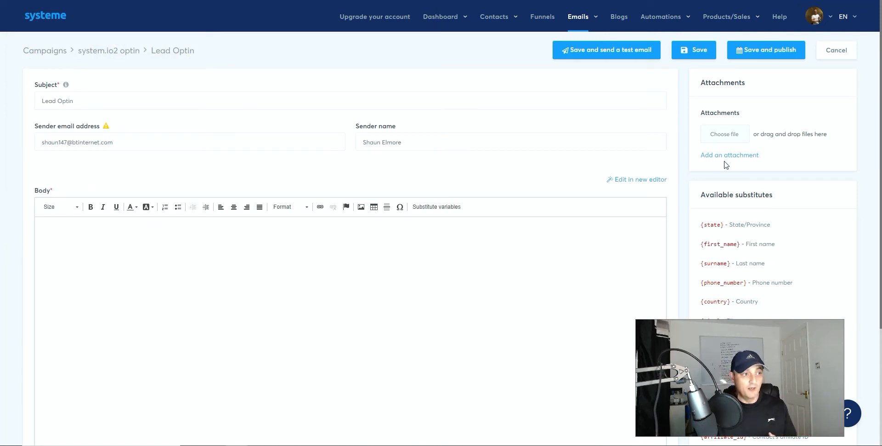
- Replace the email's subject with "Thanks For Opting In -"
left_click(102, 275)
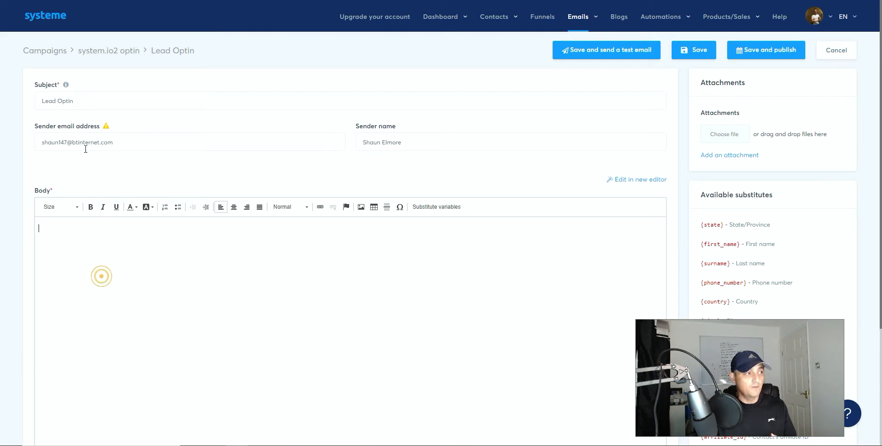
left_click(76, 101)
left_click_drag(83, 101, 20, 102)
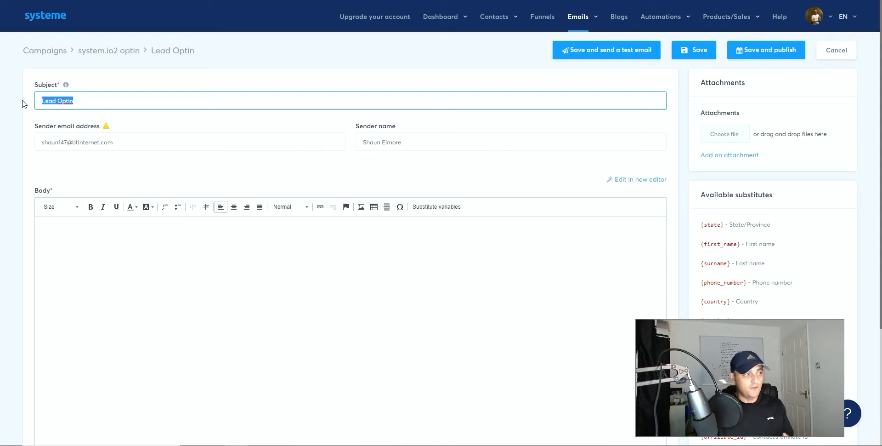
type("Thanks FO")
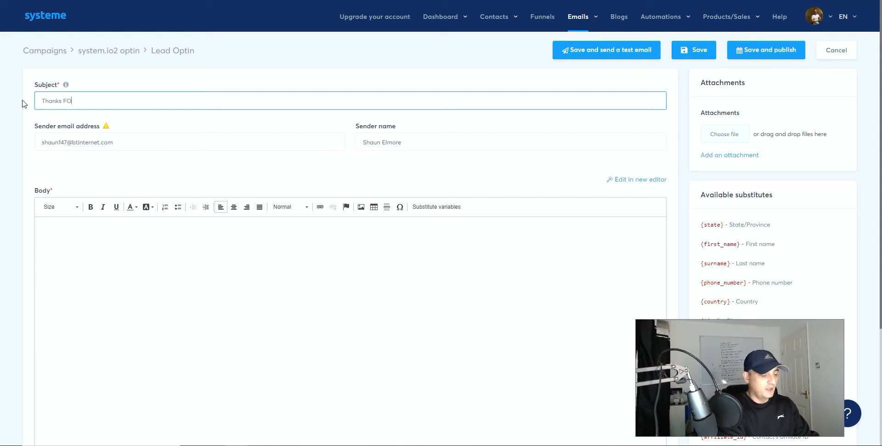
type("r Opting I")
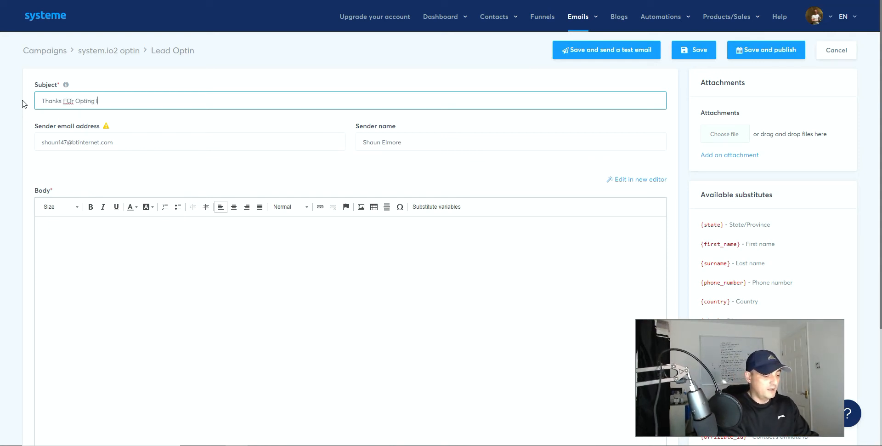
key("BackSpace")
key("BackSpace")
key("BackSpace")
key("BackSpace")
key("BackSpace")
key("BackSpace")
key("BackSpace")
key("BackSpace")
key("BackSpace")
key("BackSpace")
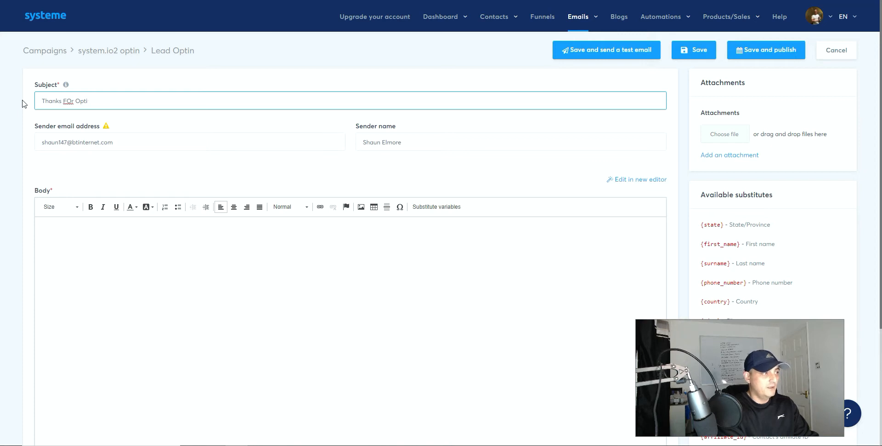
type("or ")
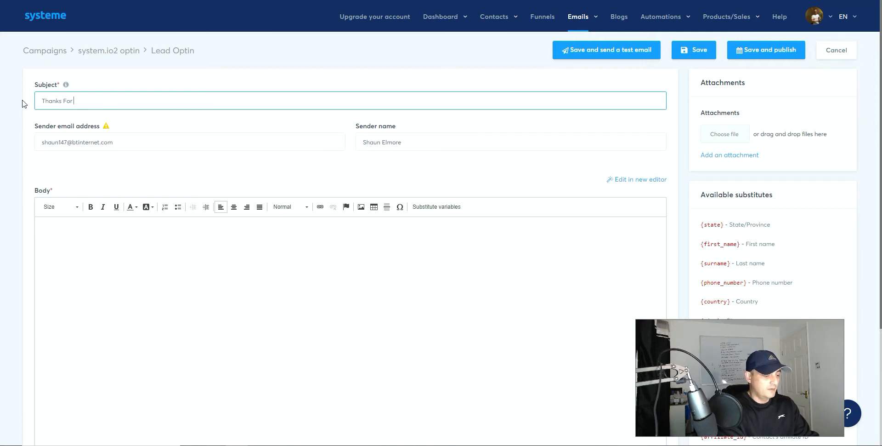
type("Opting ")
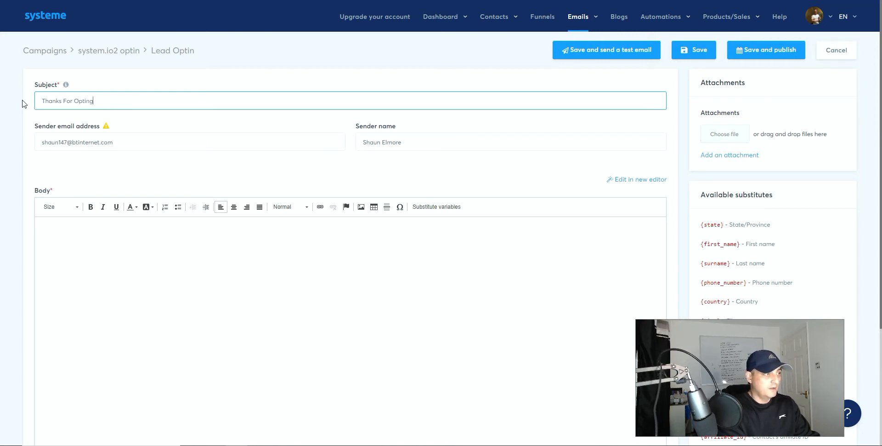
type("In -")
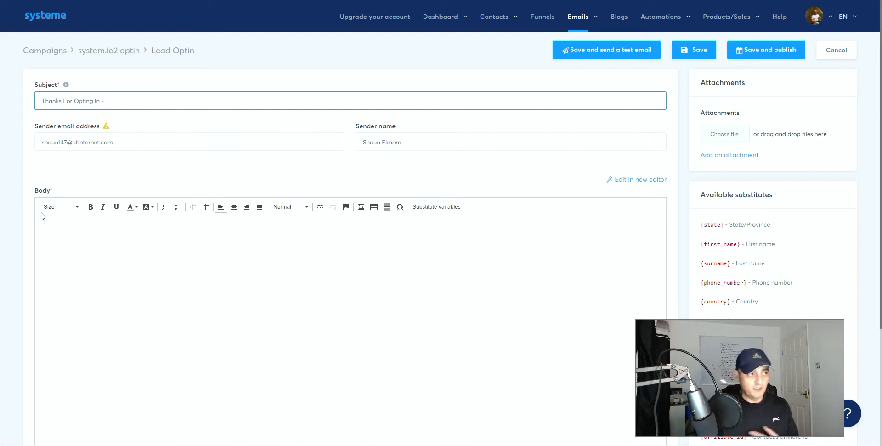
- Paste the prepared content-creation training promotion copy into the empty email body
left_click(134, 265)
scroll(133, 264, "down", 3)
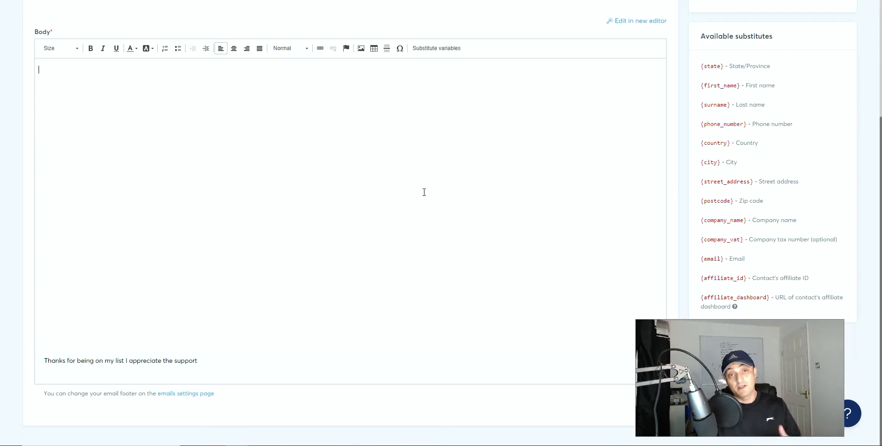
scroll(424, 192, "up", 3)
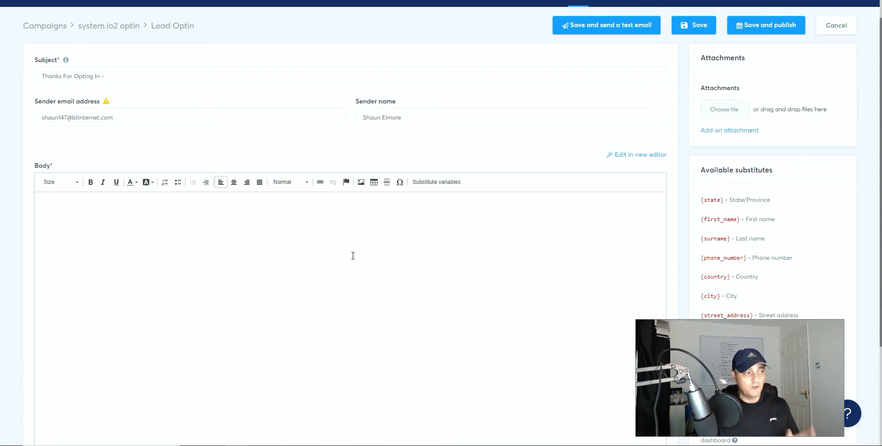
left_click(376, 270)
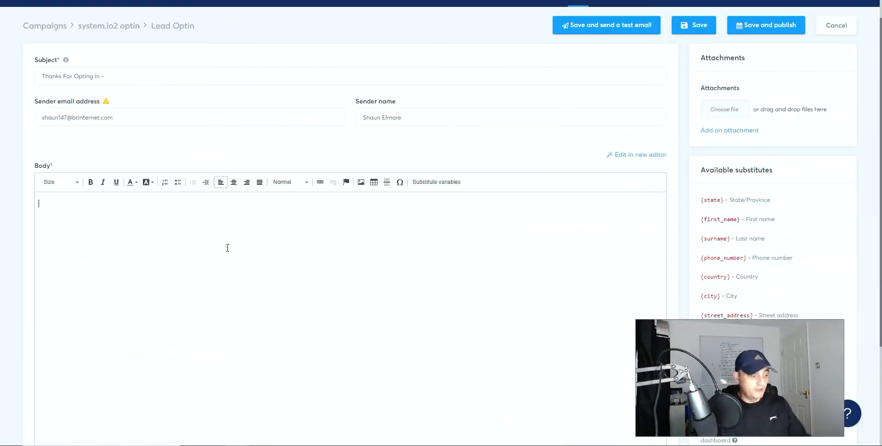
left_click(228, 248)
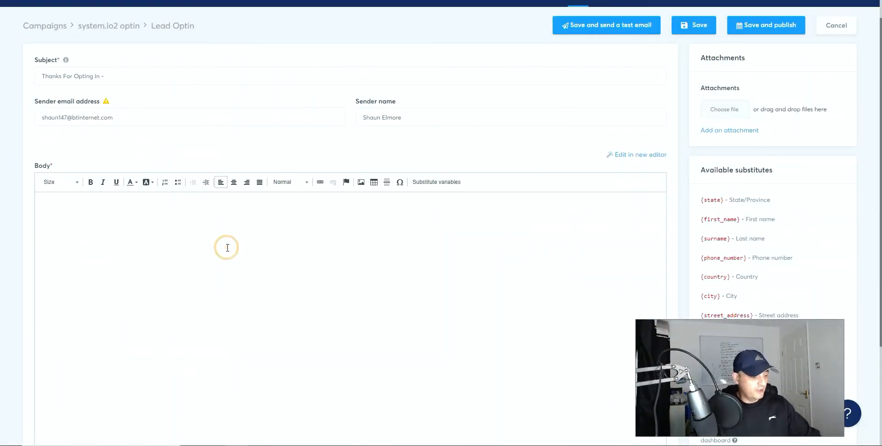
key("ctrl+v")
scroll(273, 312, "down", 3)
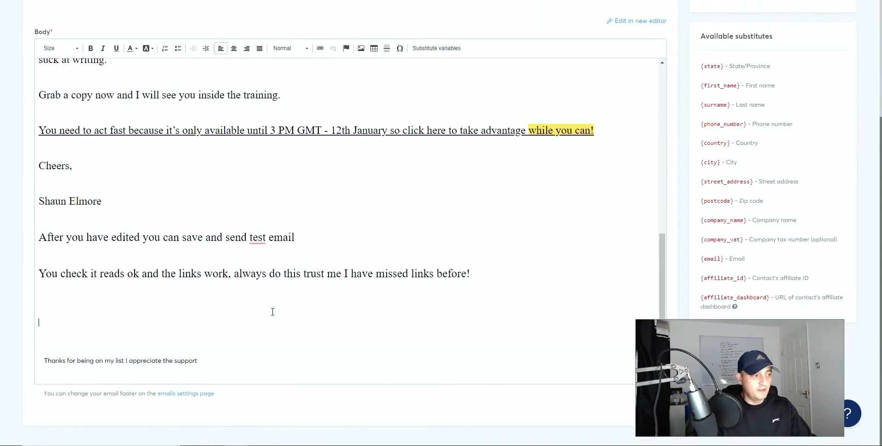
scroll(272, 312, "up", 8)
scroll(272, 311, "up", 2)
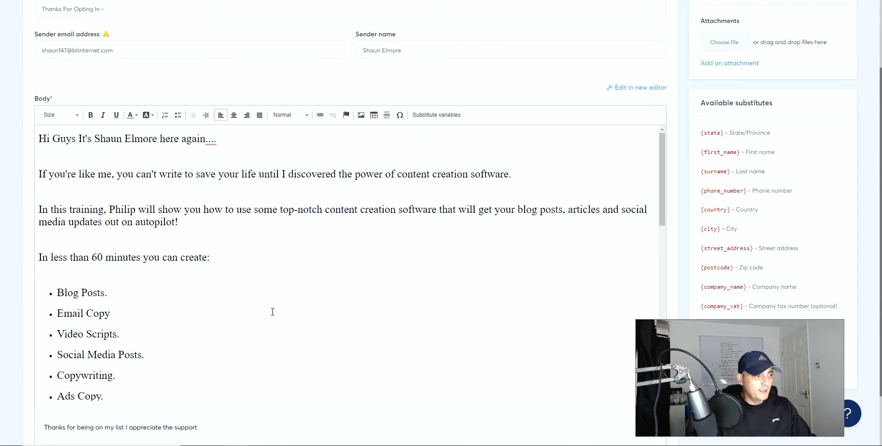
- Remove the blank lines between the greeting, the opening paragraphs and the bulleted list in the email body
left_click(75, 158)
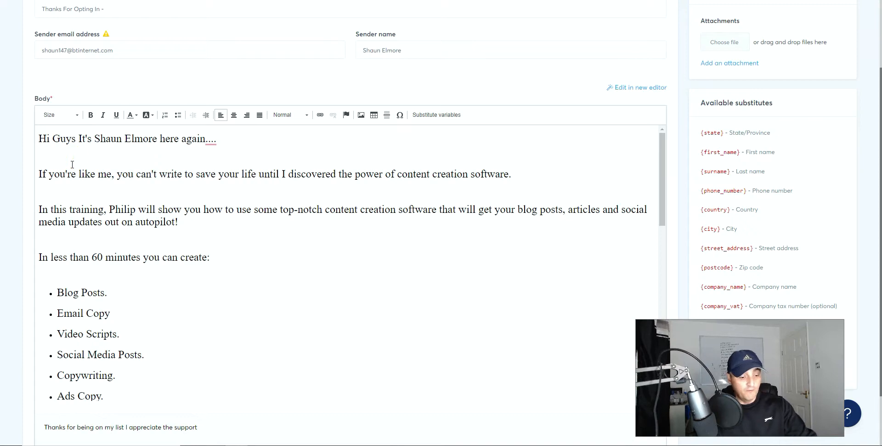
key("Delete")
left_click(62, 178)
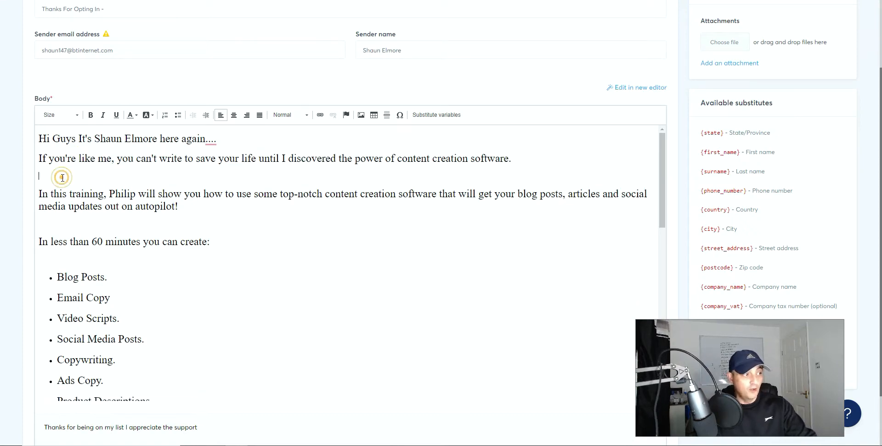
key("BackSpace")
left_click(49, 209)
key("BackSpace")
left_click(53, 229)
key("BackSpace")
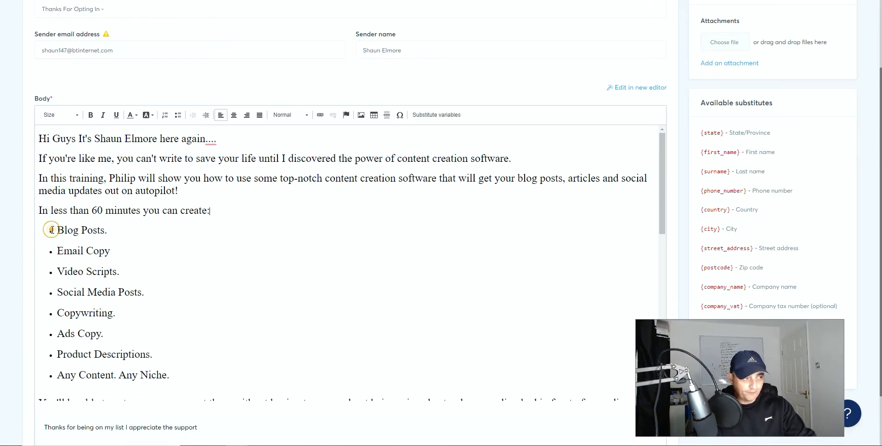
- Remove the blank lines above the "Introducing:" heading and above the "No outsourcing needed" line
scroll(230, 239, "down", 3)
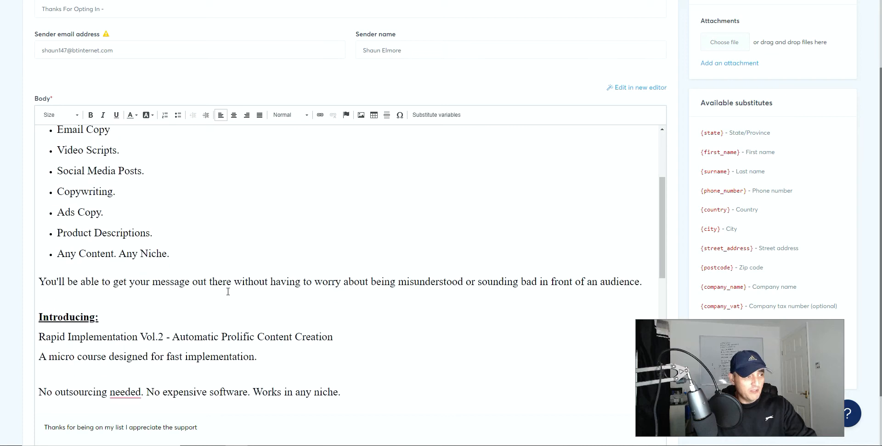
left_click(68, 297)
key("BackSpace")
left_click(51, 354)
key("BackSpace")
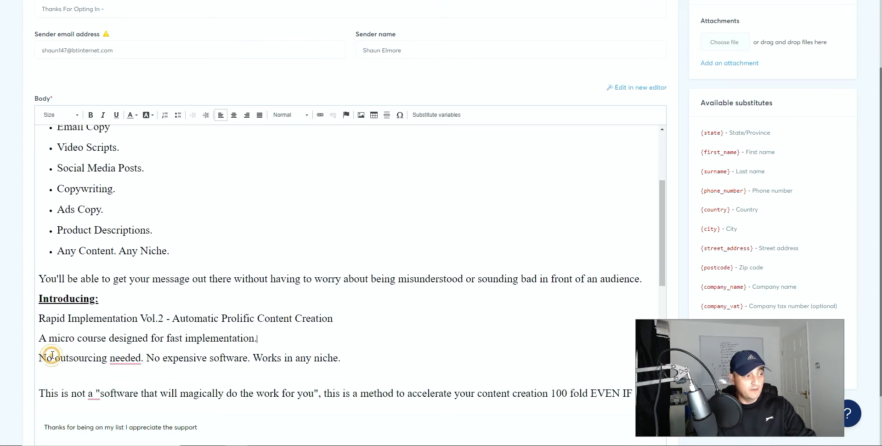
- Remove the blank lines above "Grab a copy now" and "You need to act fast", keeping the wording of both lines intact
scroll(52, 354, "down", 3)
key("BackSpace")
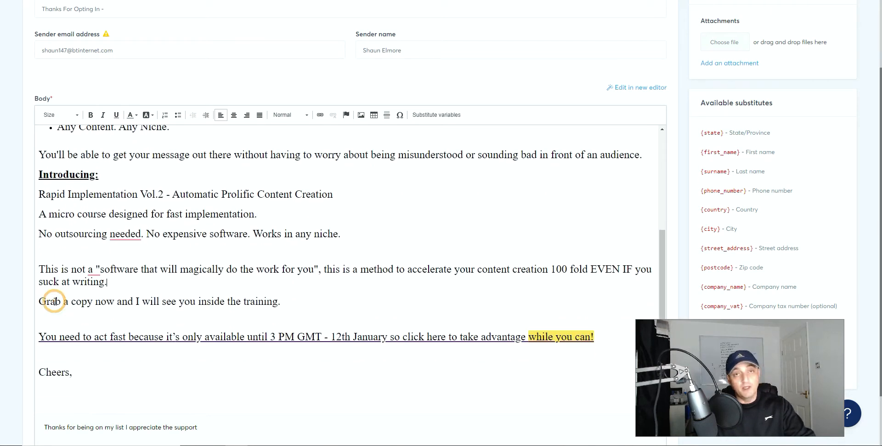
left_click(51, 326)
key("BackSpace")
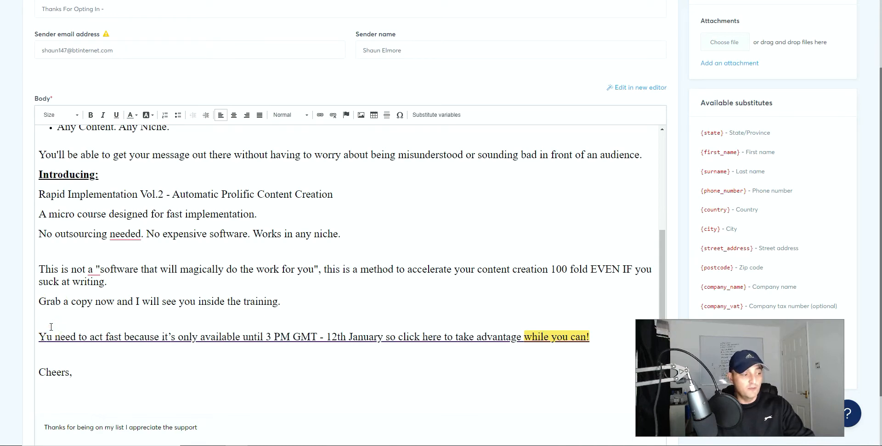
type("o")
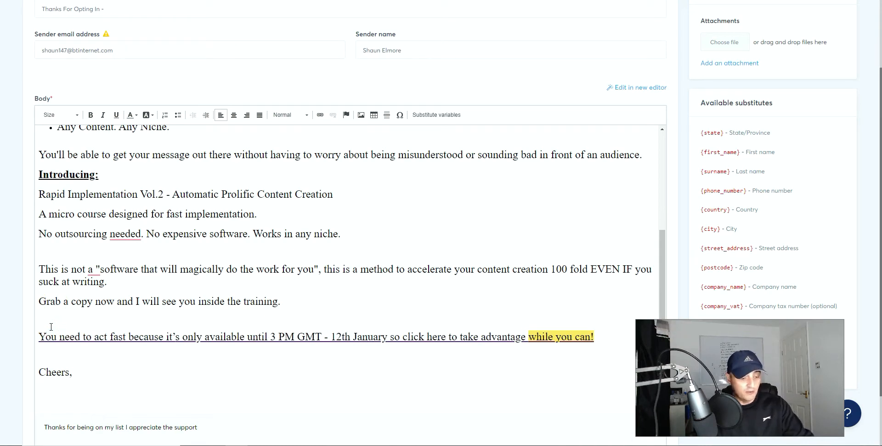
left_click(51, 327)
key("BackSpace")
scroll(140, 364, "down", 3)
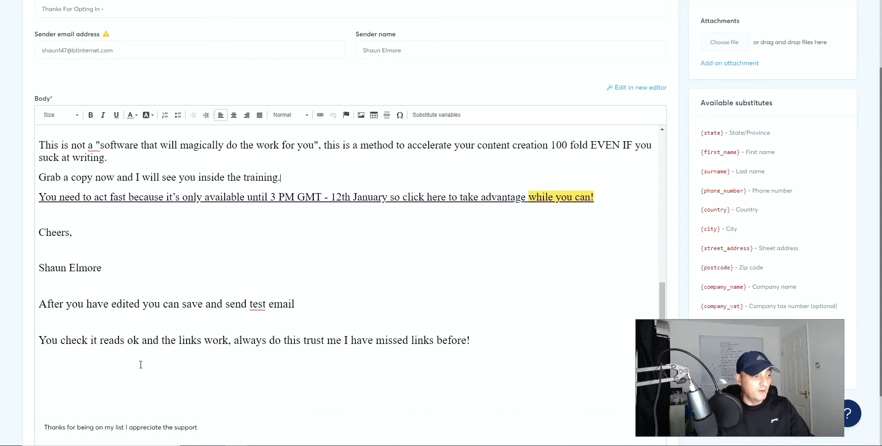
scroll(140, 364, "down", 2)
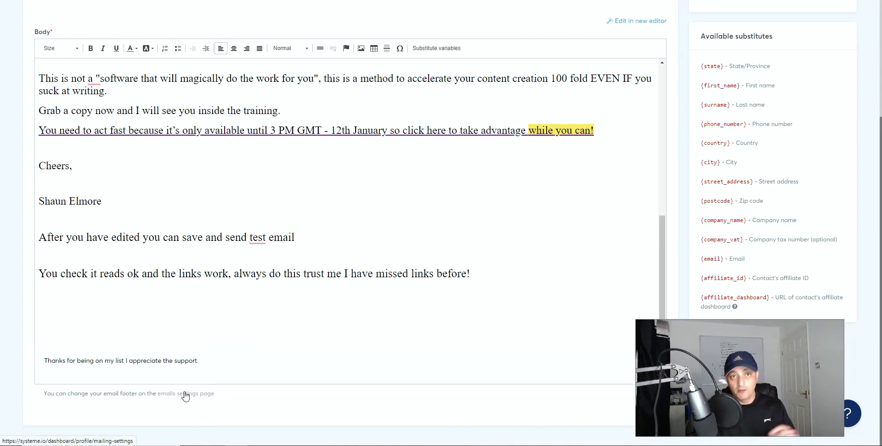
- Add the text "Click to learn more" after "In less than 60 minutes you can create:"
scroll(359, 295, "up", 10)
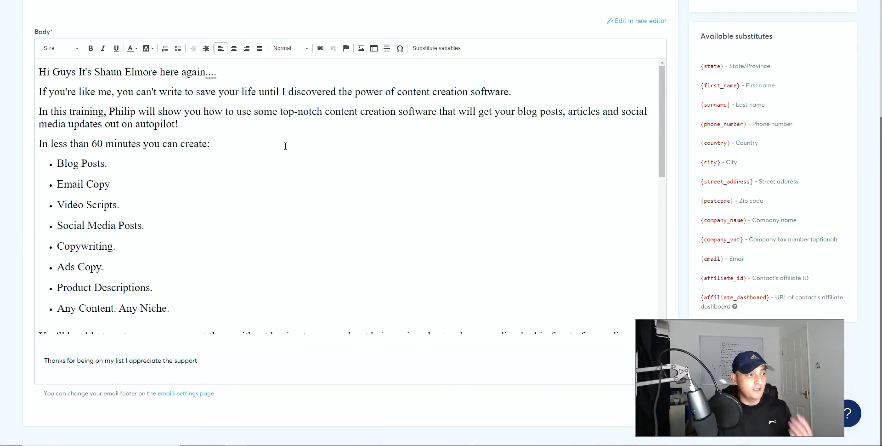
left_click(218, 143)
type("Cli")
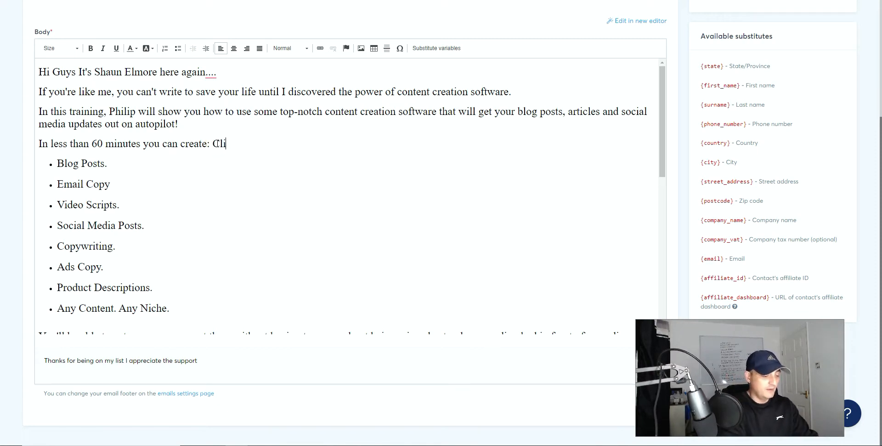
type("ck to learn more")
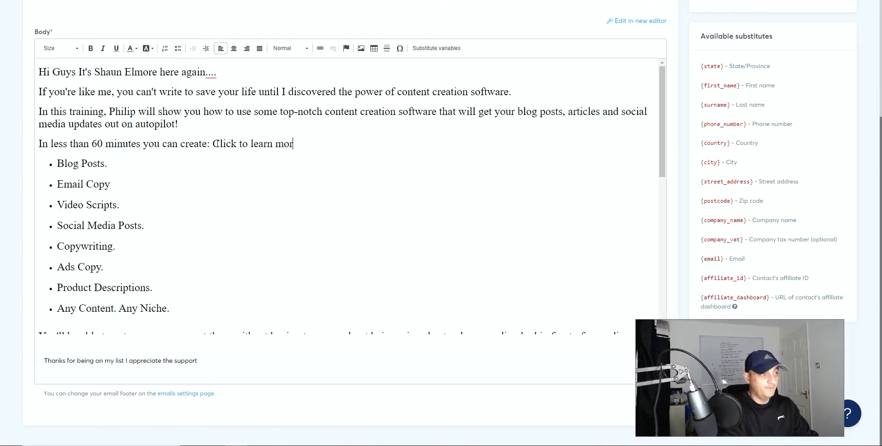
double_click(306, 143)
left_click_drag(306, 143, 210, 143)
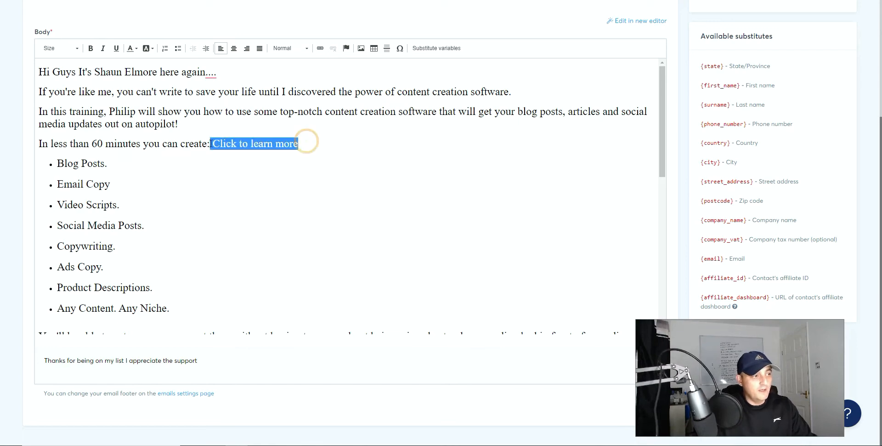
scroll(366, 106, "up", 2)
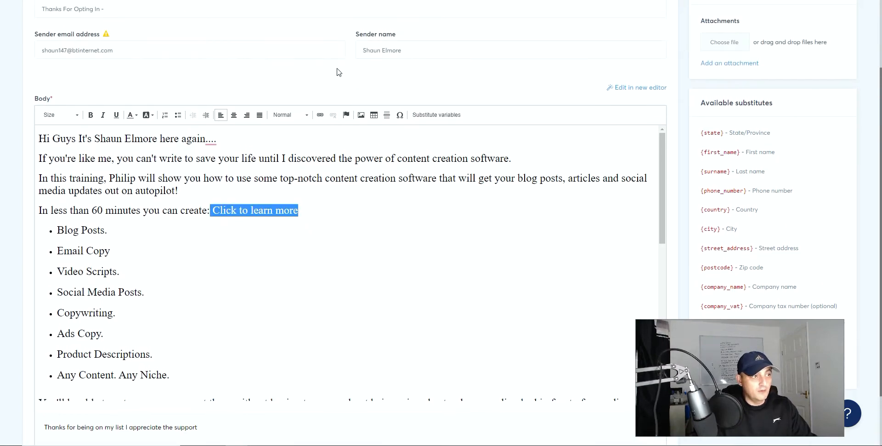
left_click(320, 115)
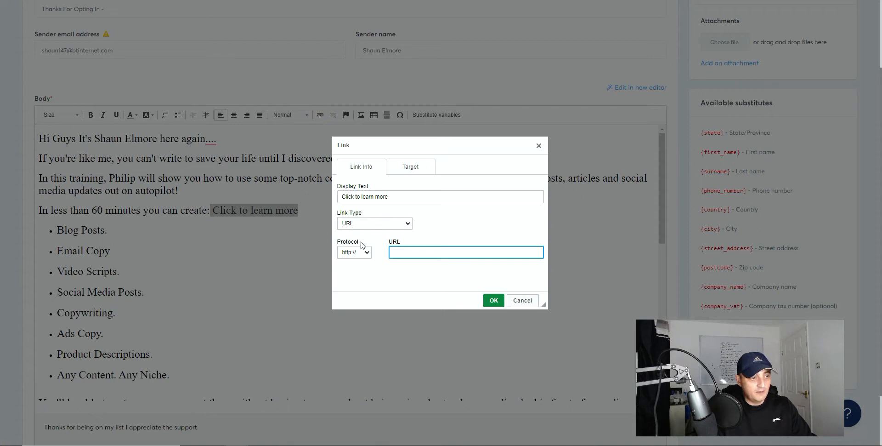
left_click(400, 252)
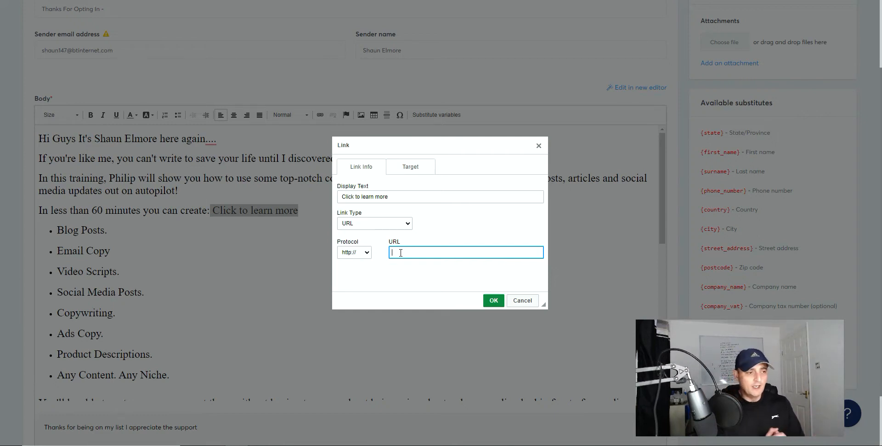
type("www.google")
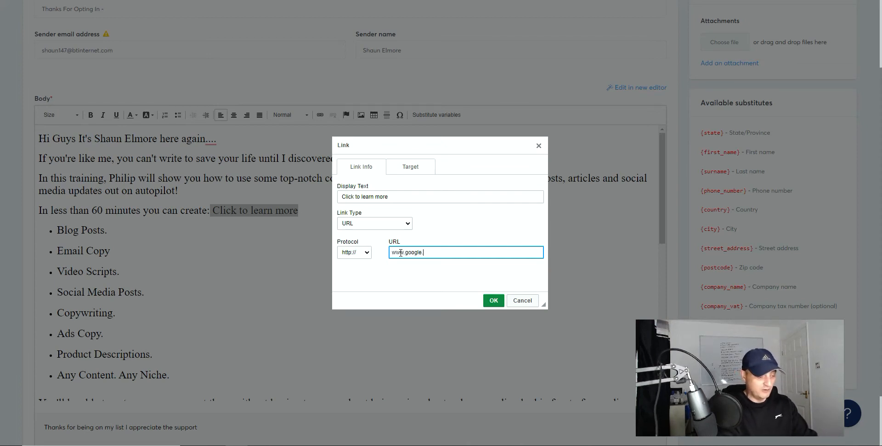
type(".com")
left_click(492, 300)
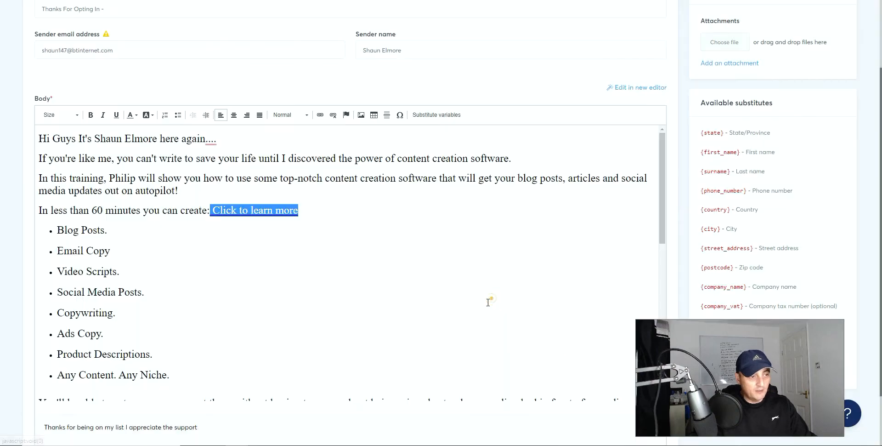
left_click(467, 306)
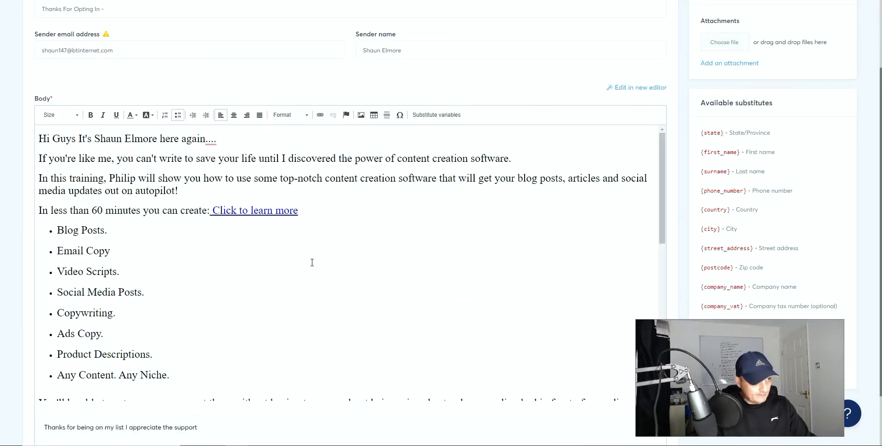
- Replace "Guys" in the greeting with the {first_name} substitute and enlarge its text closer to the surrounding size
scroll(312, 262, "down", 3)
scroll(312, 262, "down", 2)
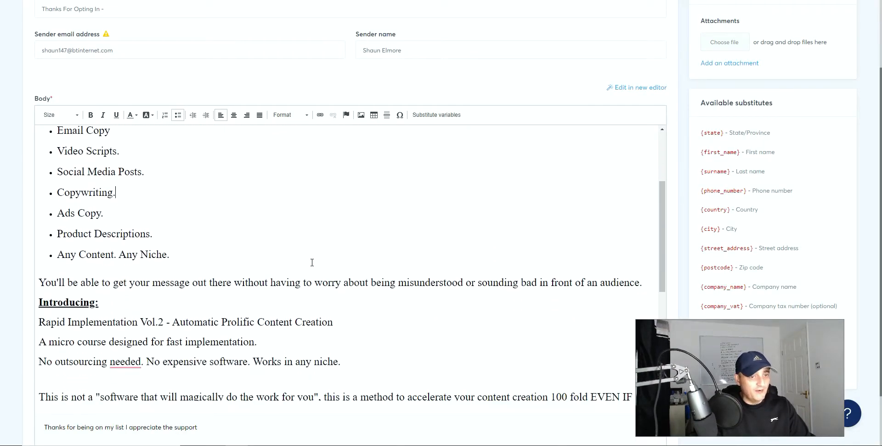
scroll(246, 256, "up", 4)
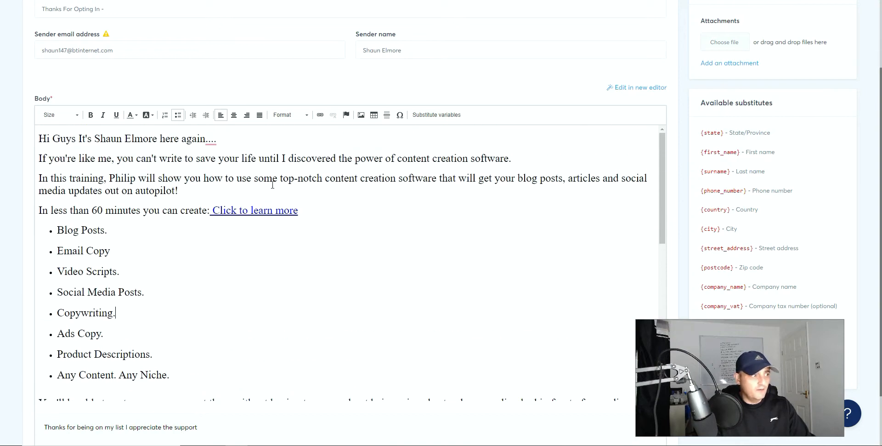
left_click(720, 131)
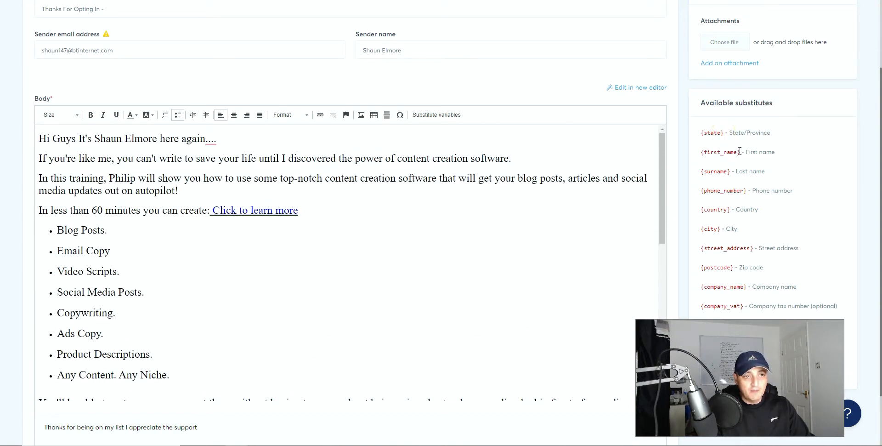
left_click_drag(740, 151, 700, 153)
key("ctrl+c")
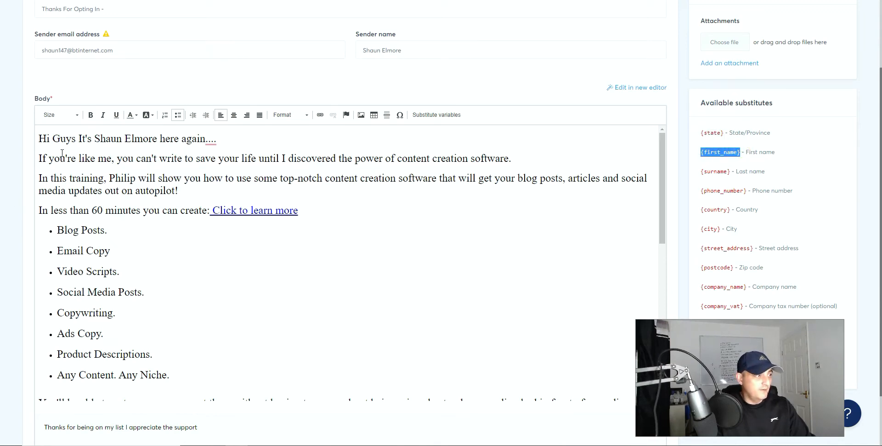
double_click(69, 138)
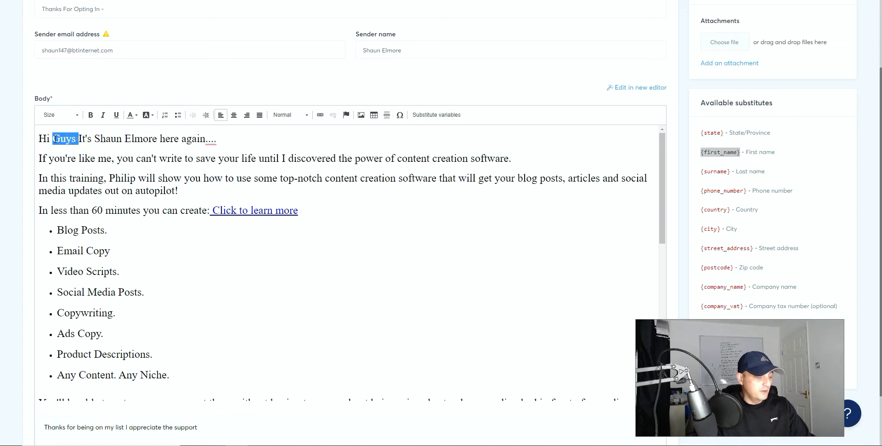
key("ctrl+v")
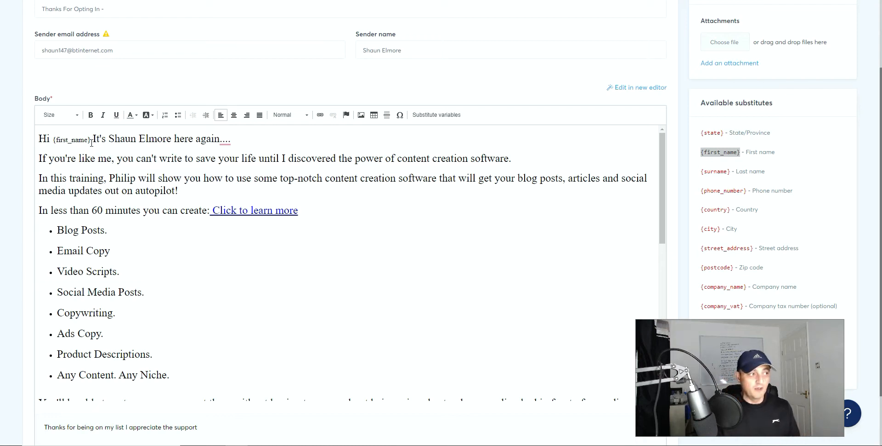
left_click_drag(91, 140, 56, 140)
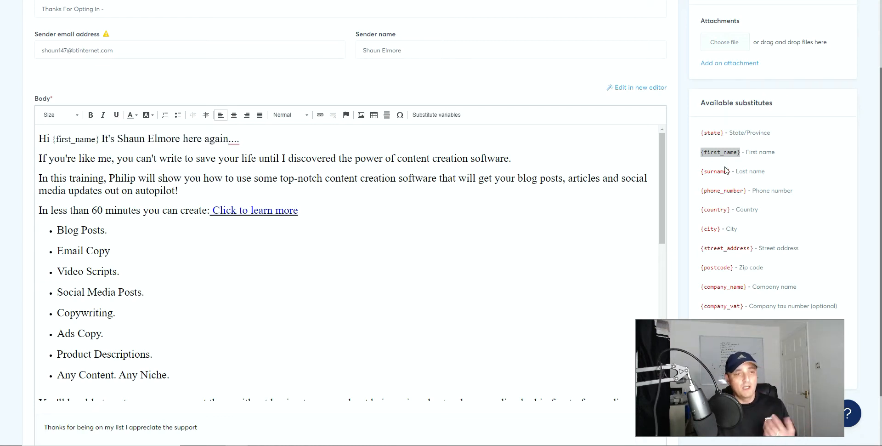
scroll(774, 200, "down", 2)
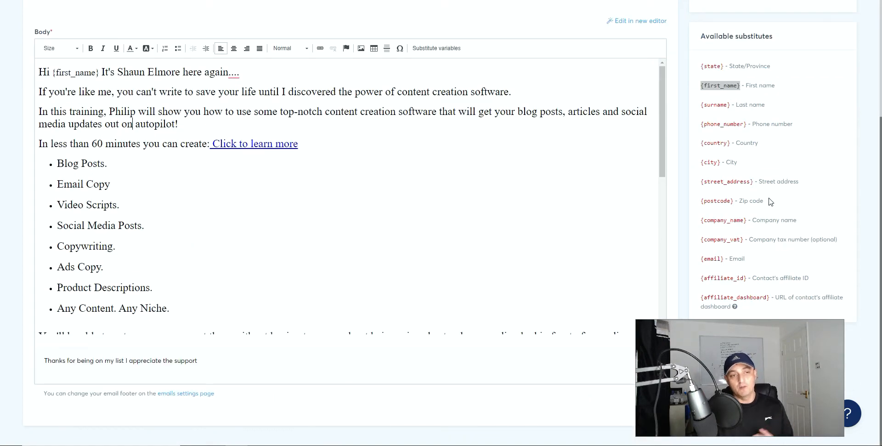
scroll(355, 225, "down", 3)
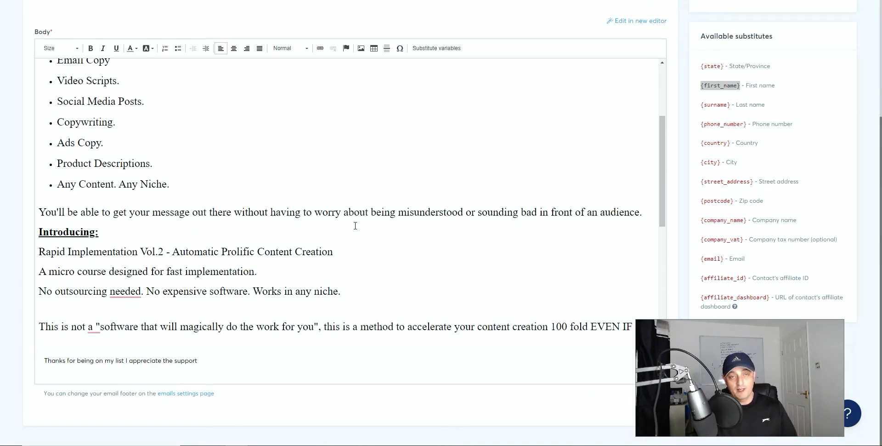
- Insert six blank lines between the "In less than 60 minutes you can create: Click to learn more" line and the bullet list
scroll(355, 225, "up", 3)
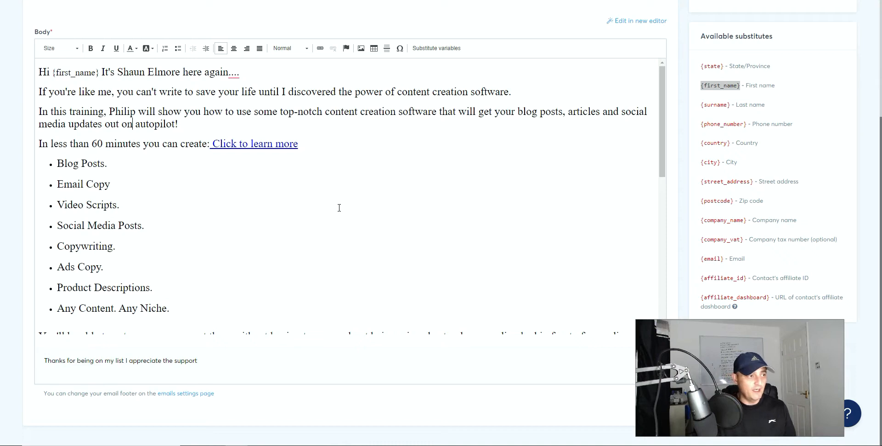
left_click(323, 152)
left_click(328, 134)
key("Return")
key("Return")
key("Return")
key("Return")
key("Return")
key("Return")
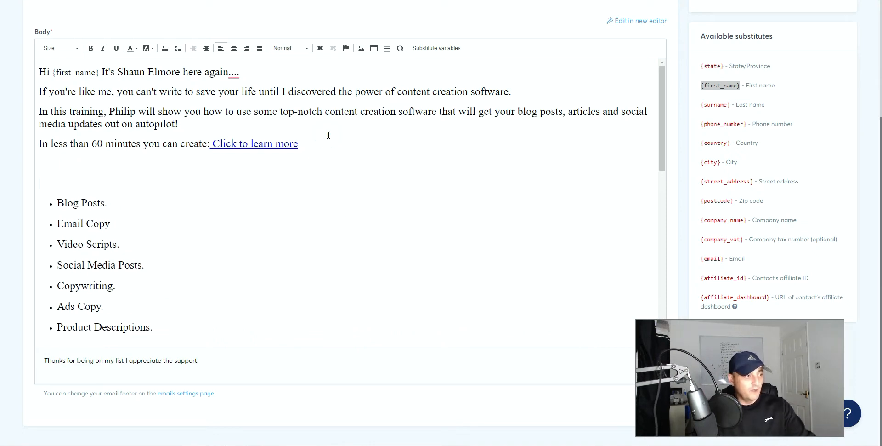
- Upload the "SYSTEME.IO WHY YOU NEED THIS TOOL" picture from the computer for the blank area above the bullet list
left_click(50, 168)
scroll(253, 221, "up", 4)
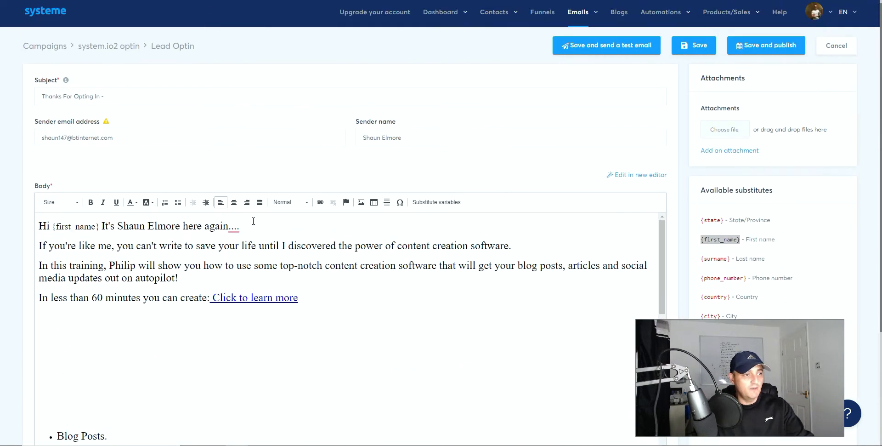
left_click(361, 206)
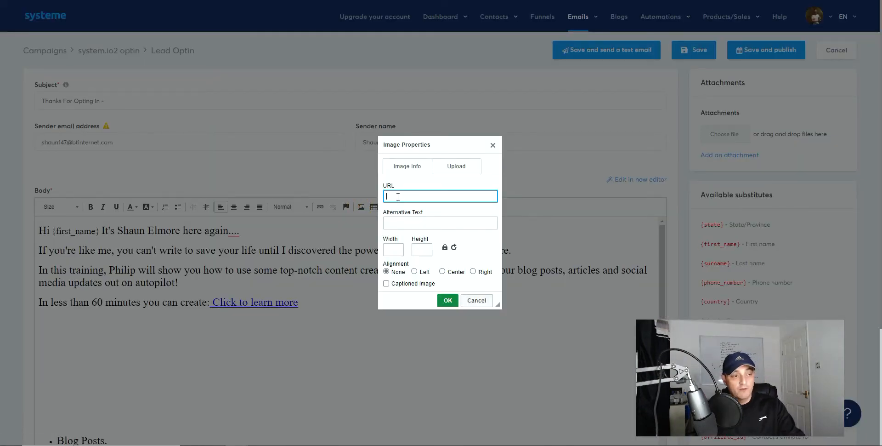
left_click(436, 169)
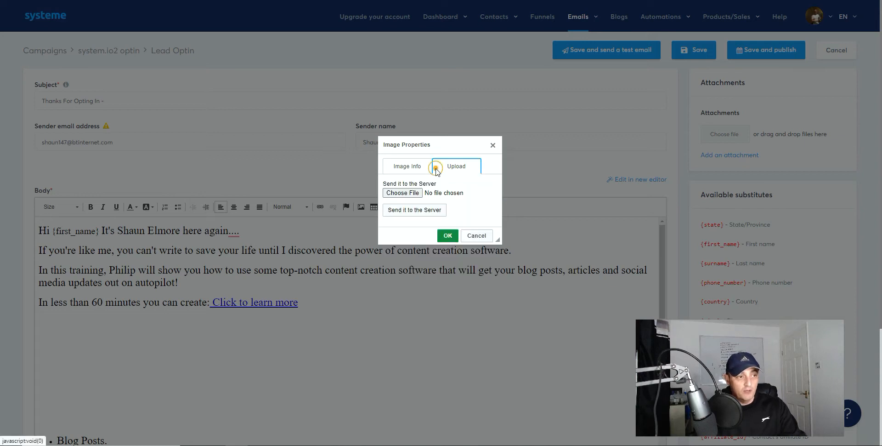
left_click(402, 192)
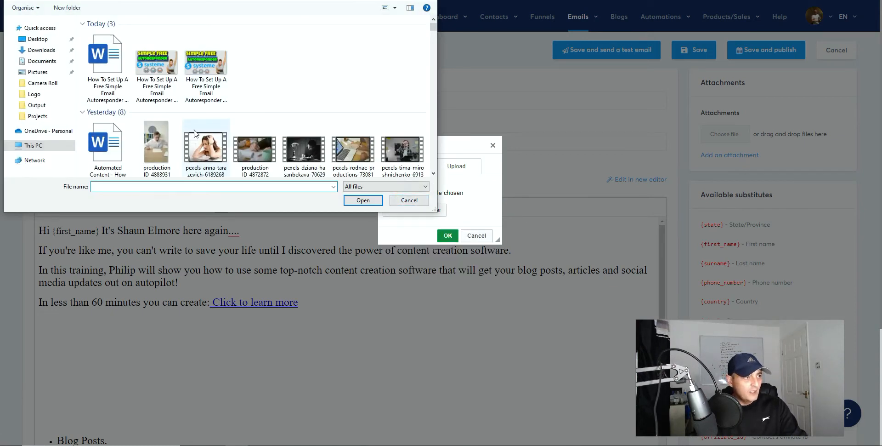
scroll(194, 133, "down", 5)
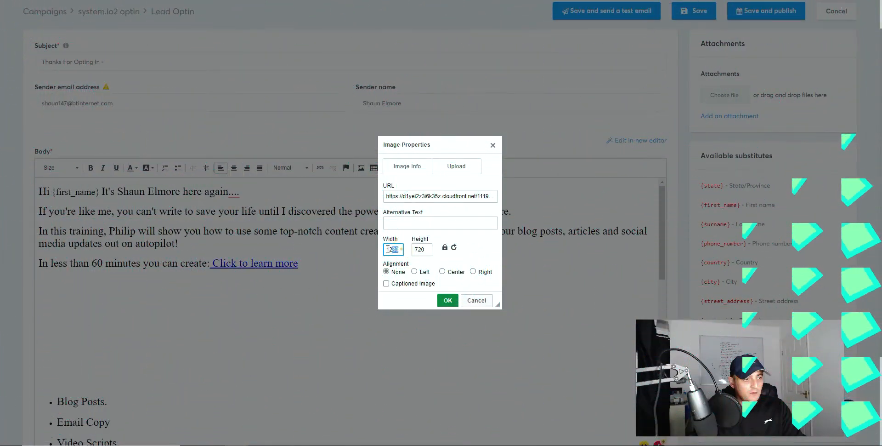
- Set the uploaded picture's width to 380 and insert it into the email body
left_click(379, 249)
type("3")
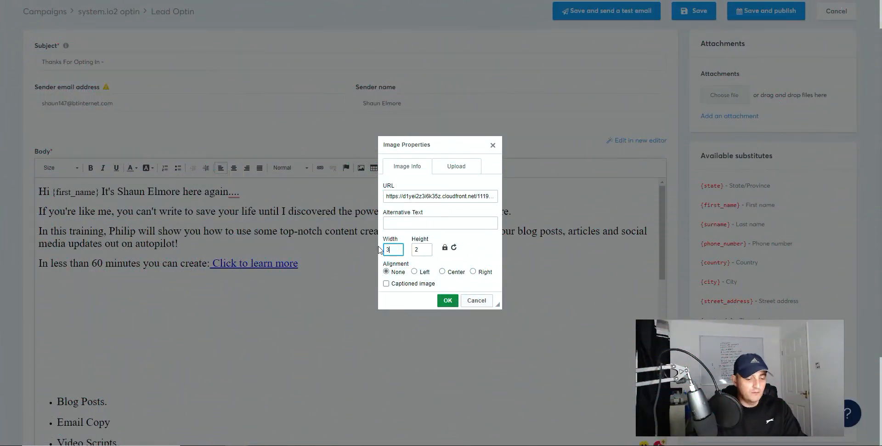
type("80")
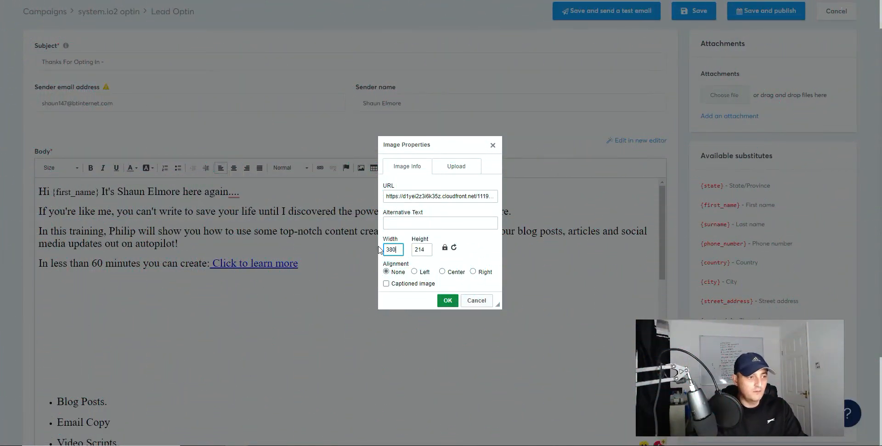
left_click(448, 301)
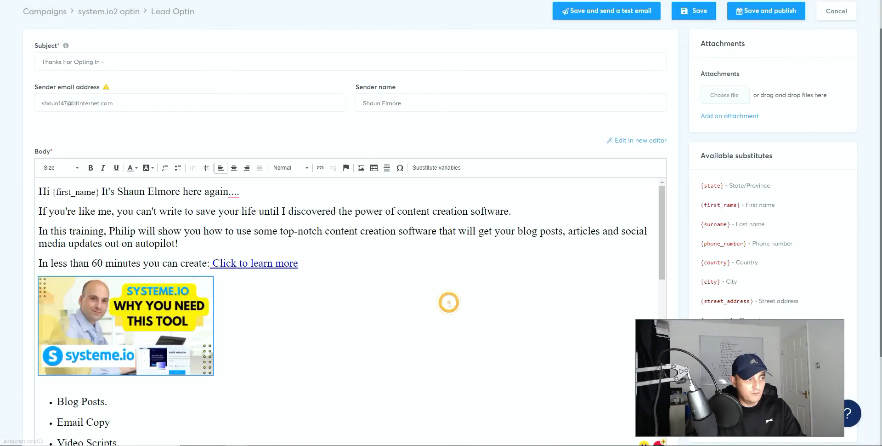
left_click(375, 330)
scroll(284, 305, "down", 1)
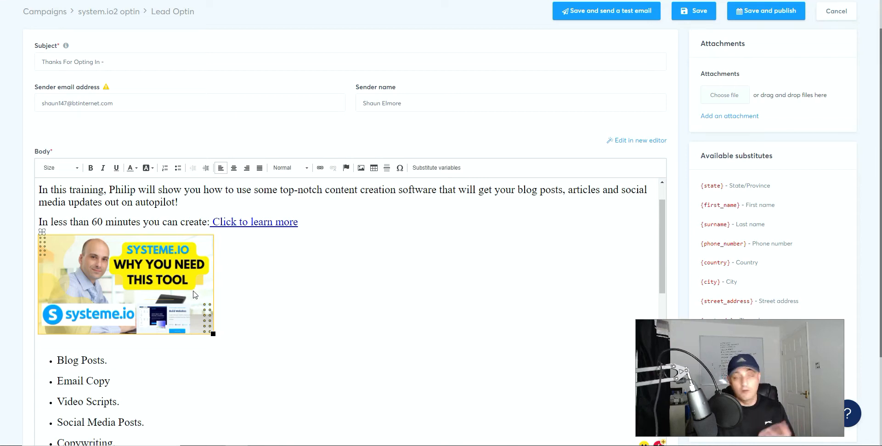
left_click(171, 295)
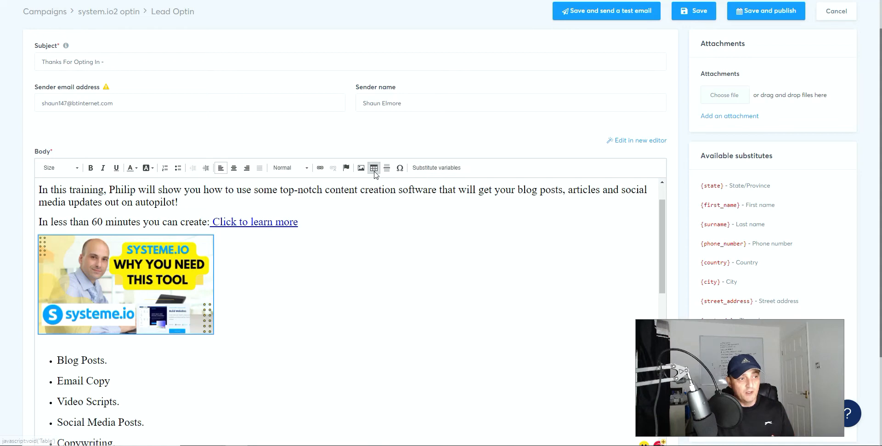
scroll(418, 189, "up", 5)
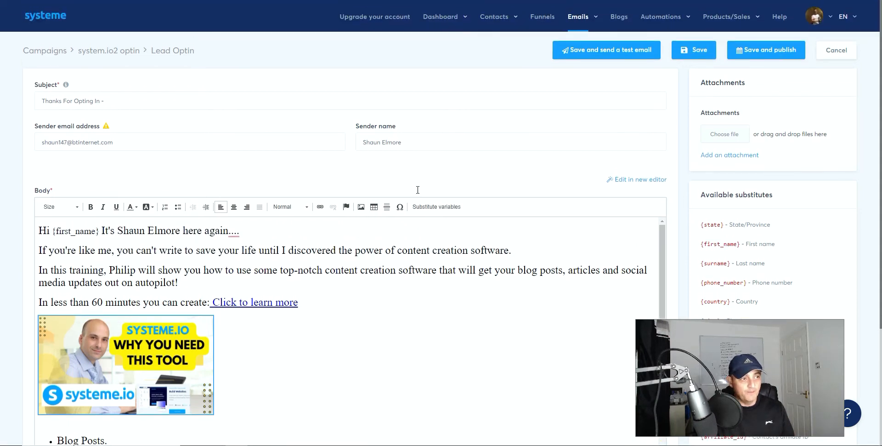
left_click(320, 206)
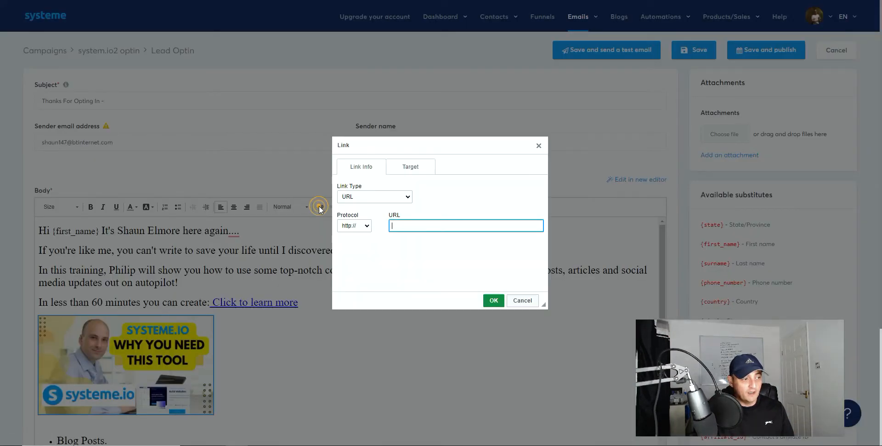
left_click(411, 226)
left_click(403, 367)
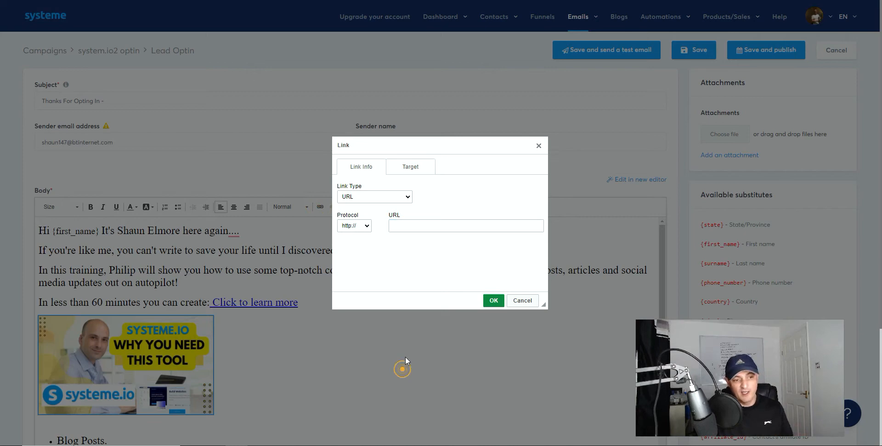
left_click(539, 146)
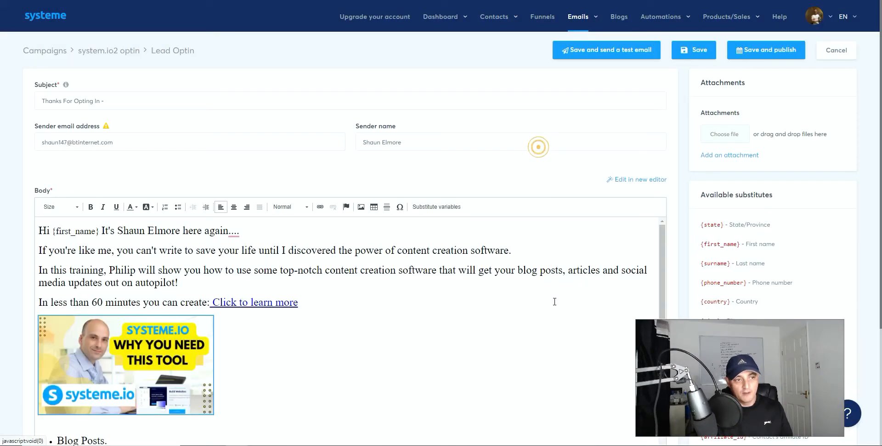
- Save and publish the email with a sending delay of 0 hours and no restriction on sending time or weekdays
scroll(555, 296, "down", 3)
scroll(555, 296, "down", 10)
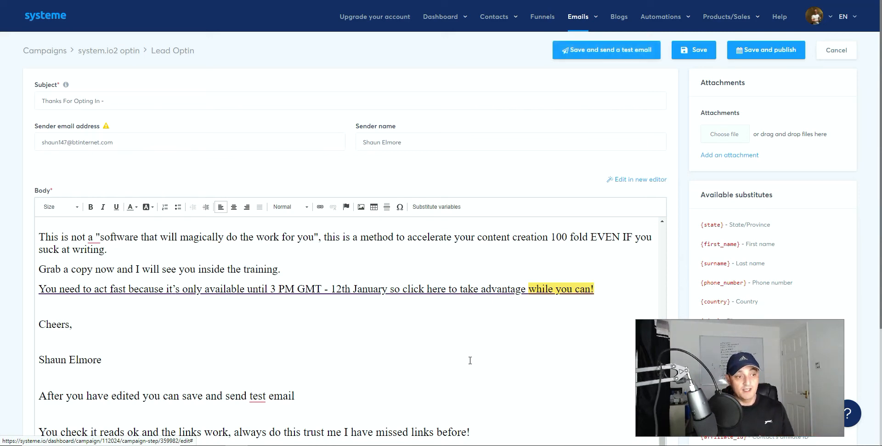
scroll(465, 355, "up", 6)
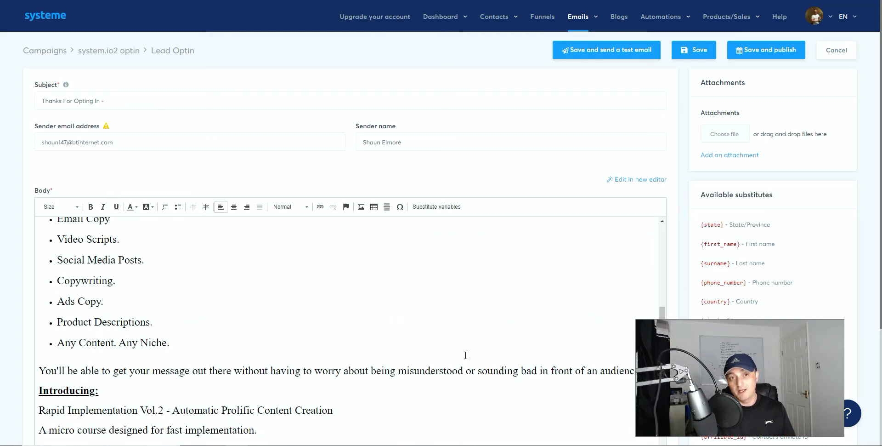
scroll(465, 355, "up", 3)
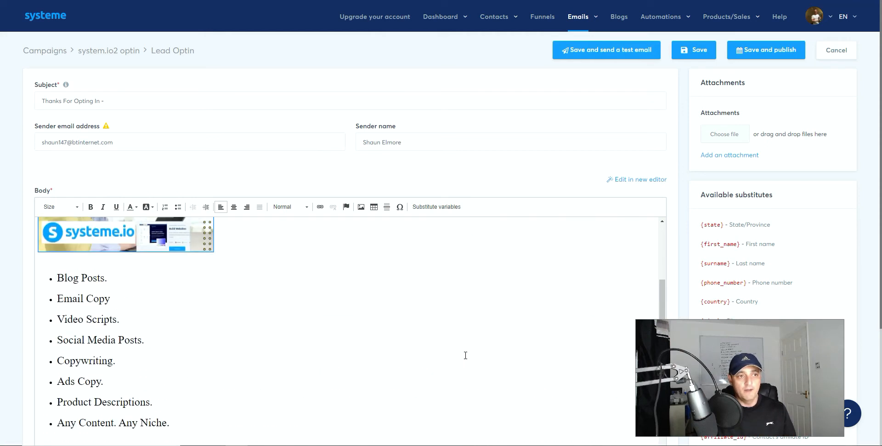
left_click(758, 54)
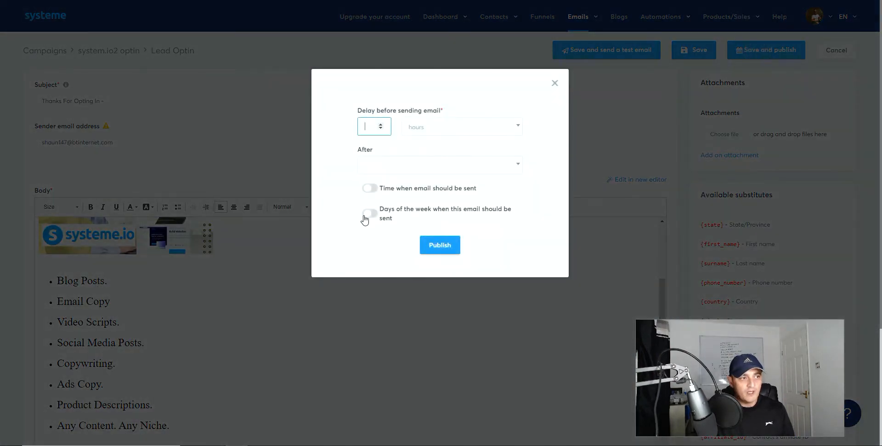
left_click(363, 130)
type("0")
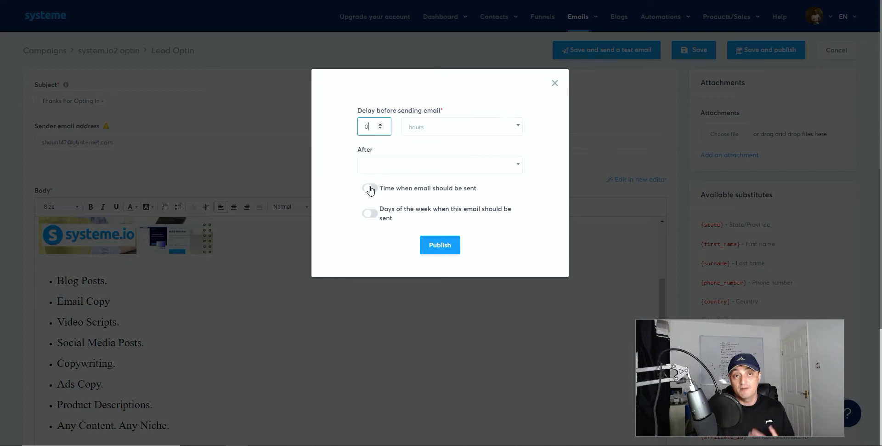
left_click(374, 215)
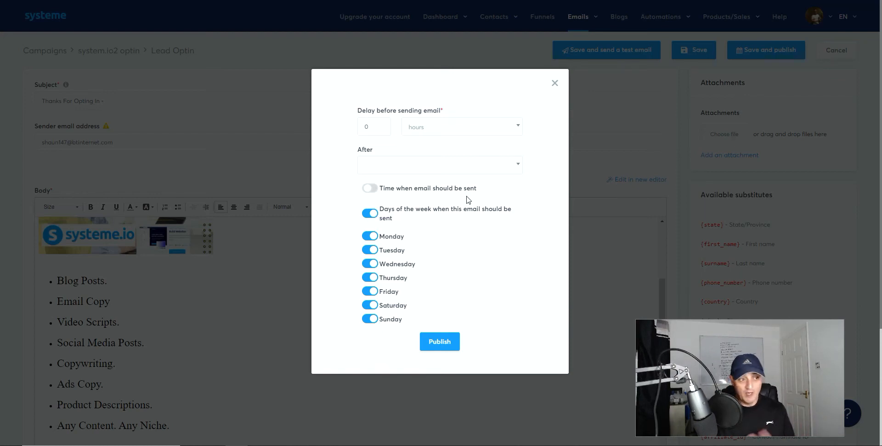
left_click(370, 213)
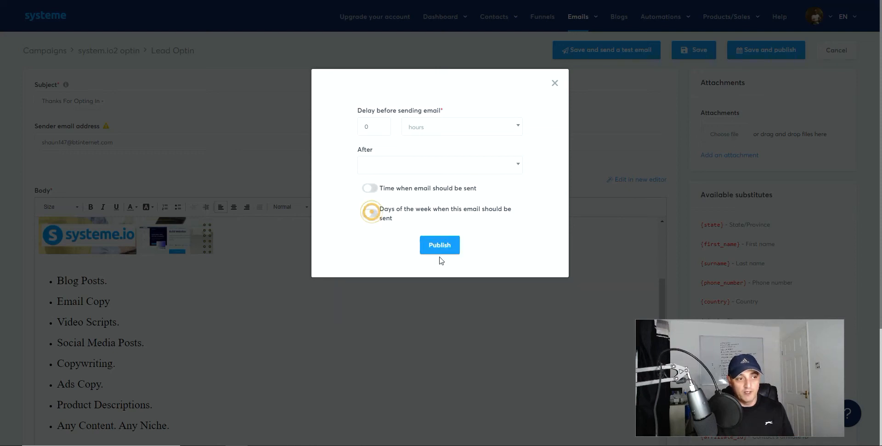
left_click(444, 245)
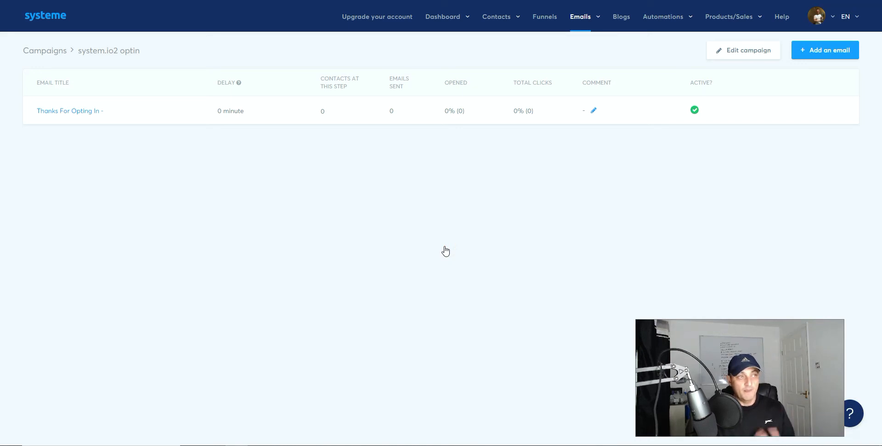
- Add a second email to the campaign using the classic editor, with the subject "Day 2 Are Ready For The Training"
left_click(811, 50)
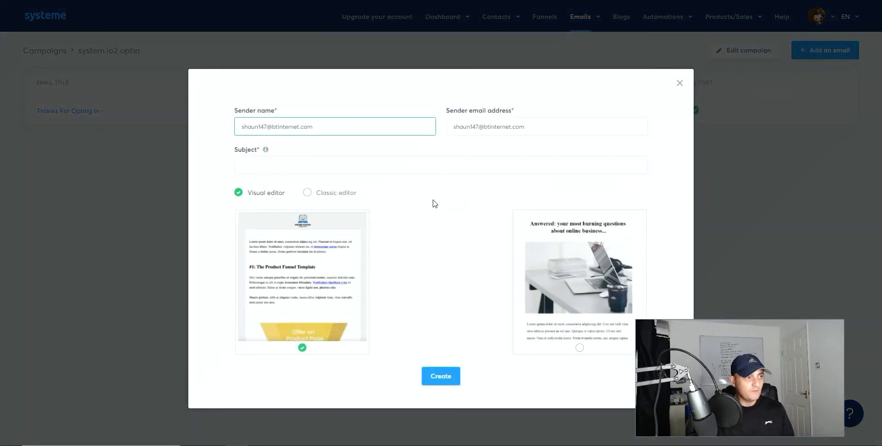
left_click(313, 193)
left_click(297, 163)
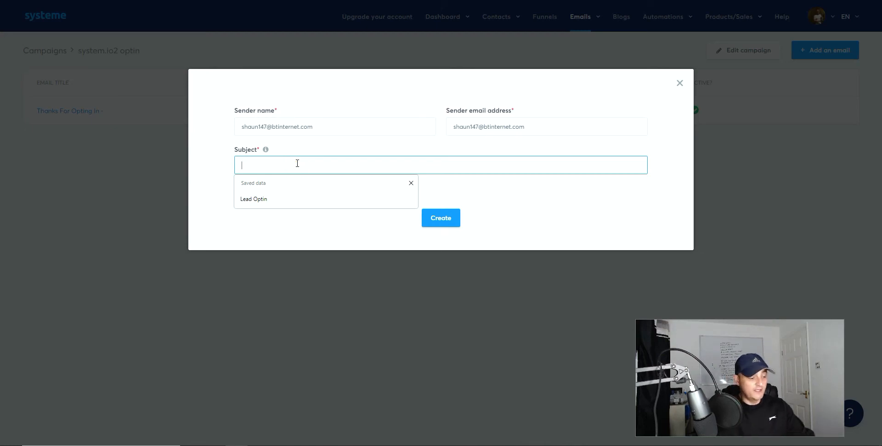
type("Day 2 Ar")
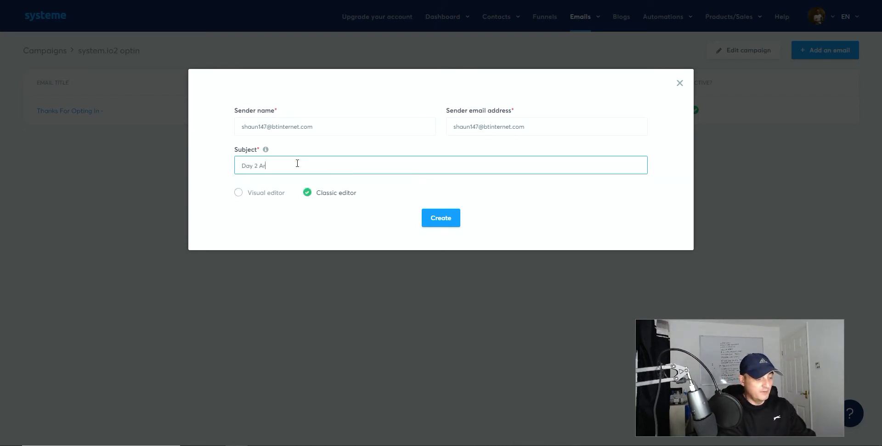
type("e Ready For Th")
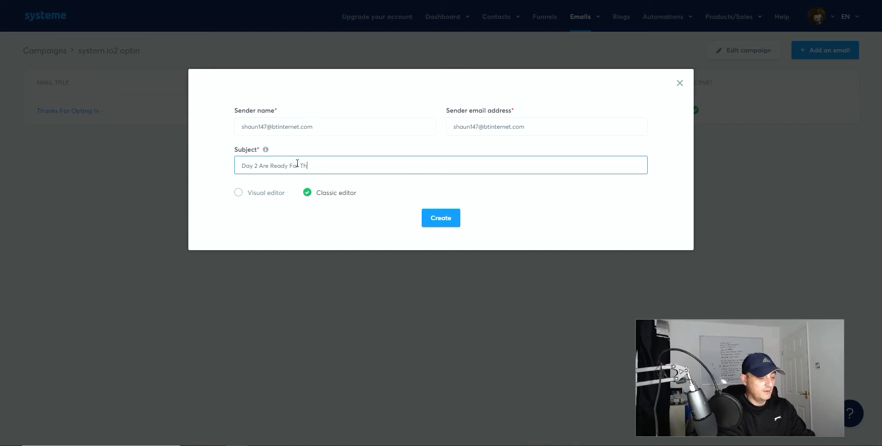
type("e Train")
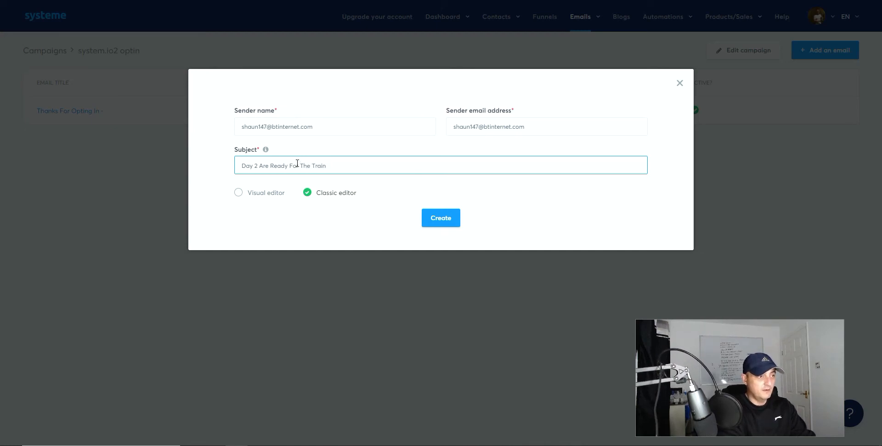
type("ing")
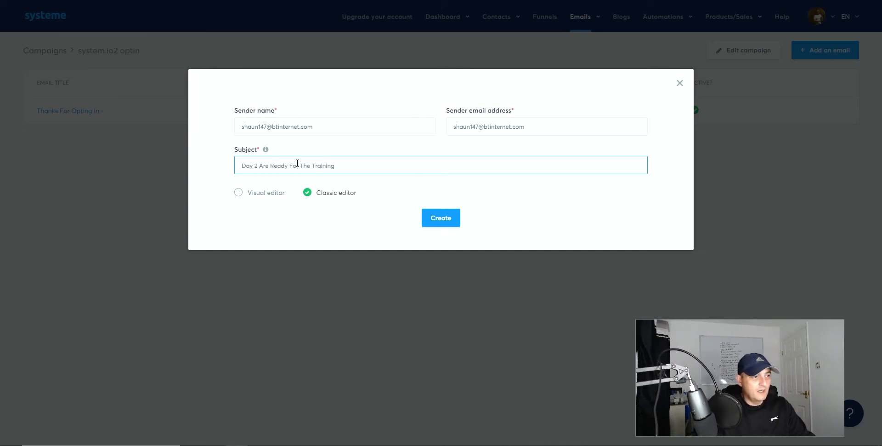
left_click(435, 217)
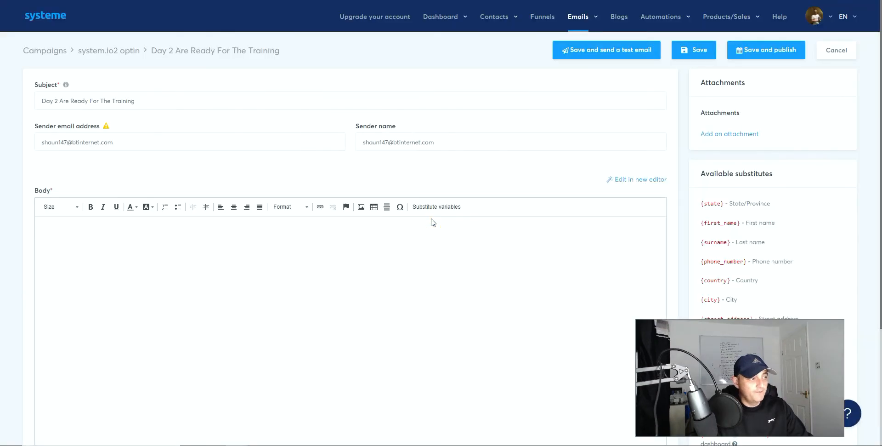
- Paste the copied sales email text into the body of the Day 2 email
left_click(390, 312)
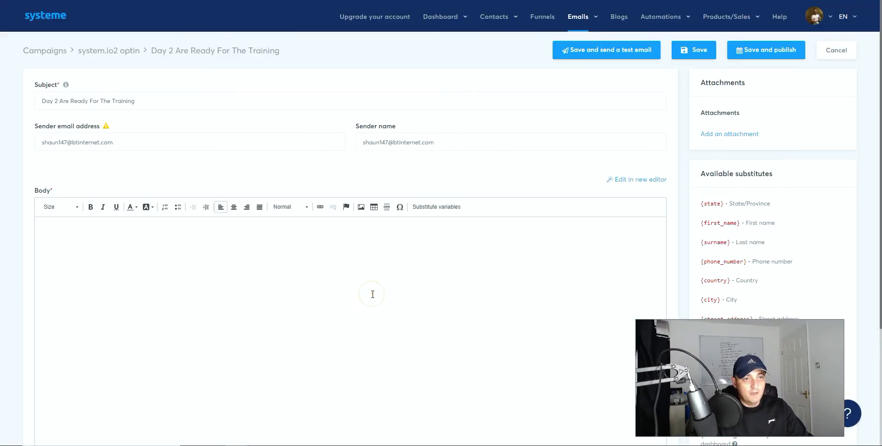
scroll(371, 291, "down", 3)
scroll(338, 287, "up", 2)
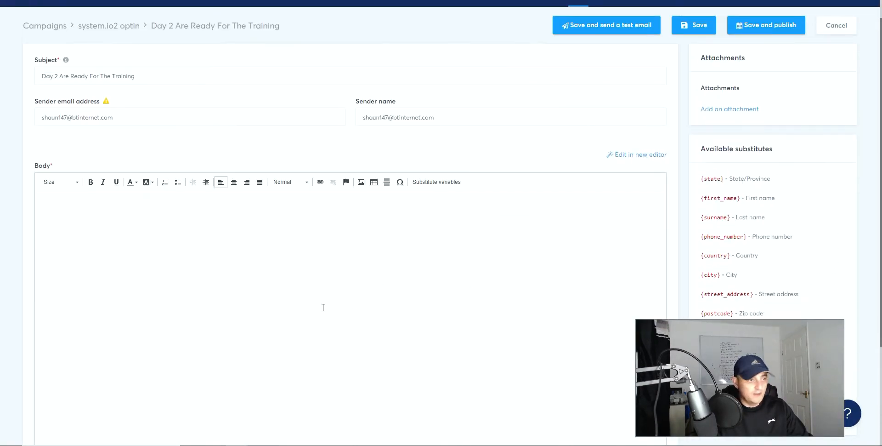
left_click(114, 230)
key("ctrl+v")
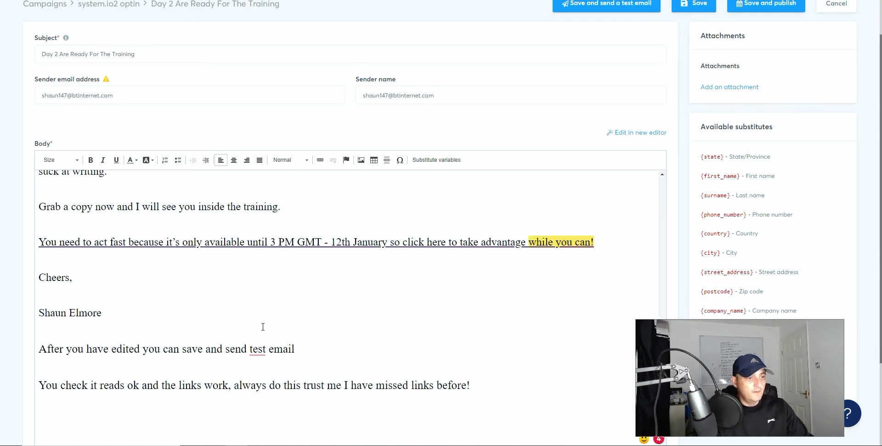
scroll(249, 351, "down", 3)
left_click(81, 331)
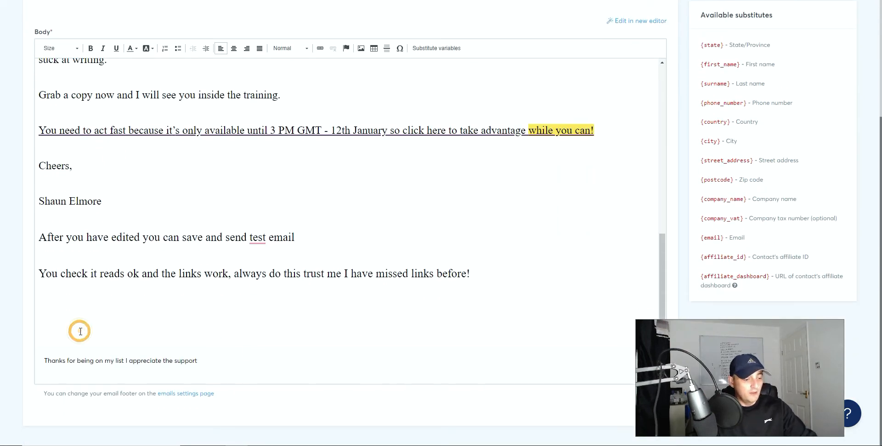
- Remove the blank lines around "After you have edited you can save and send test email" at the end of the Day 2 email
scroll(79, 330, "up", 1)
left_click(77, 301)
key("BackSpace")
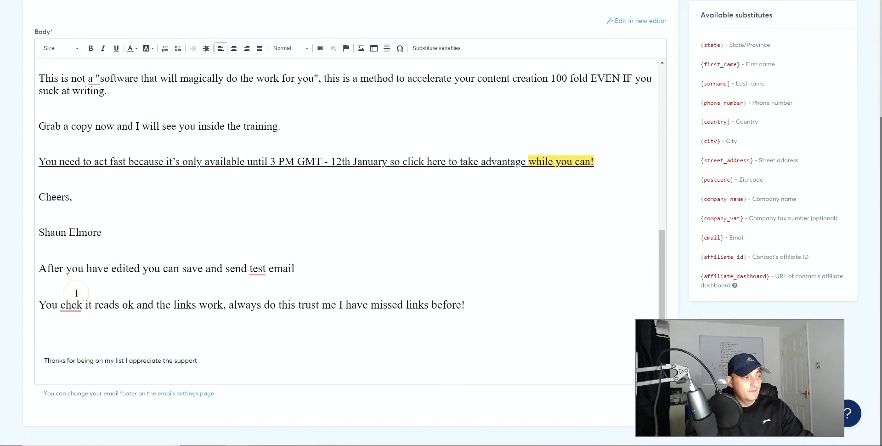
type("e")
left_click(41, 290)
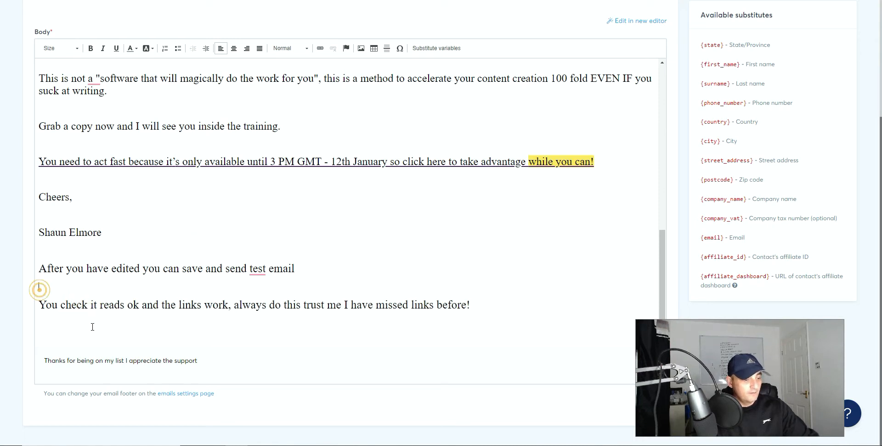
key("BackSpace")
key("BackSpace")
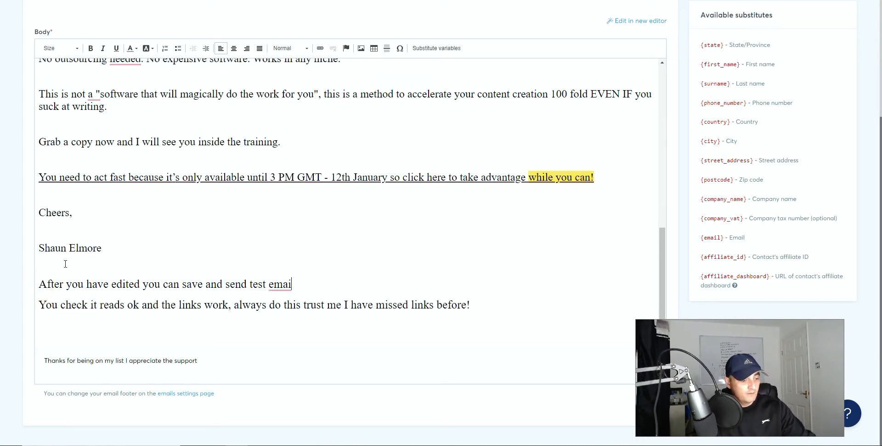
type("l")
left_click(41, 269)
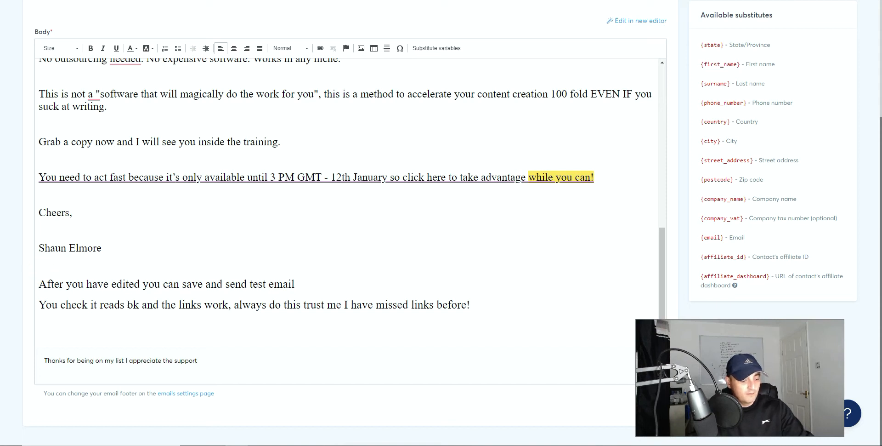
key("Delete")
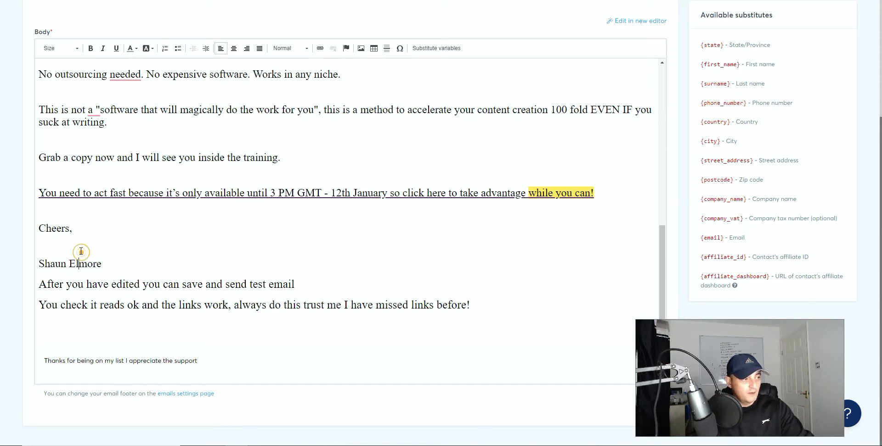
- Remove the blank lines separating the paragraphs from "This is not a software" down to "Cheers," and tighten the spacing further up
left_click(55, 214)
left_click(46, 208)
key("BackSpace")
left_click(51, 191)
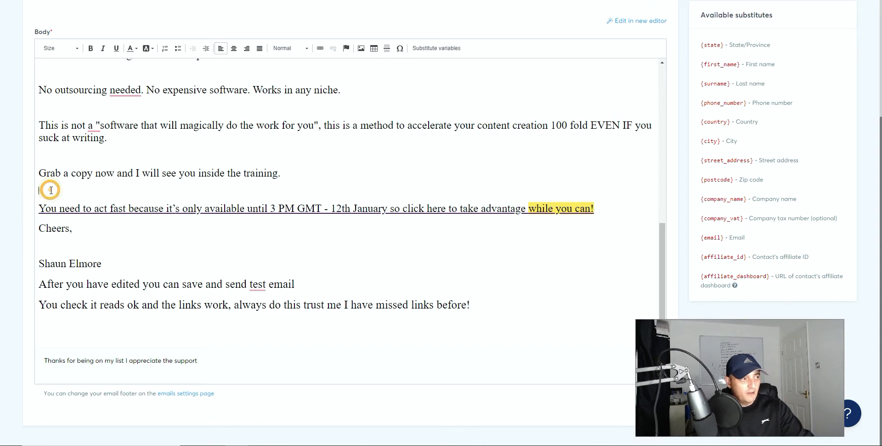
key("BackSpace")
left_click(50, 177)
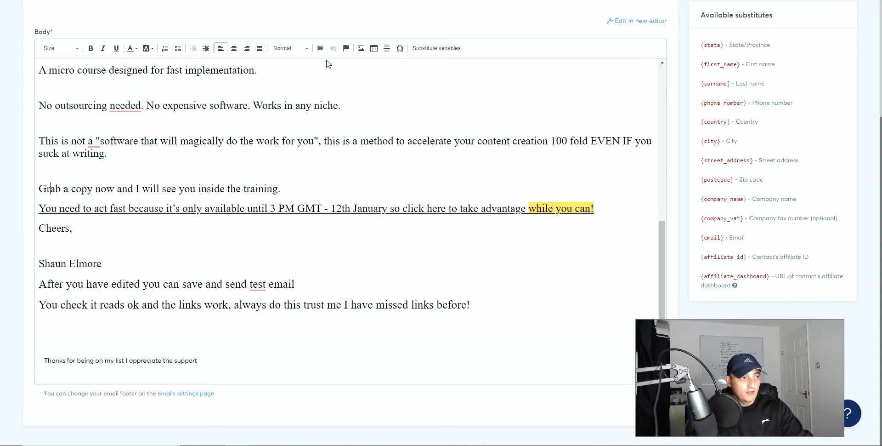
left_click(44, 176)
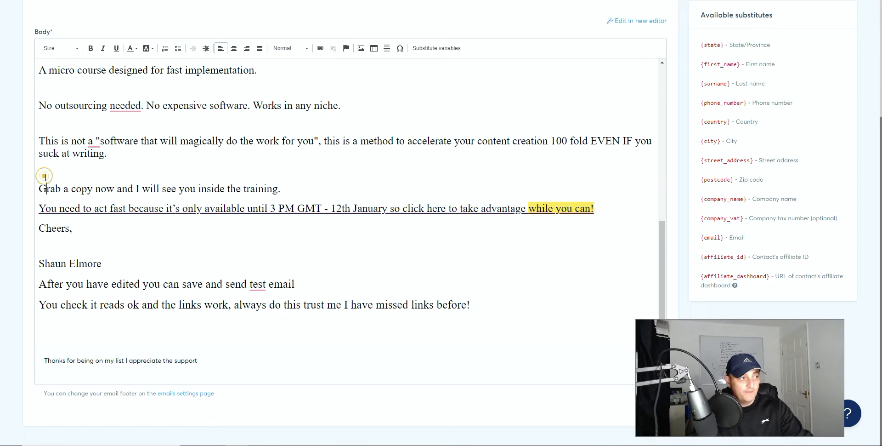
key("BackSpace")
left_click(57, 135)
key("BackSpace")
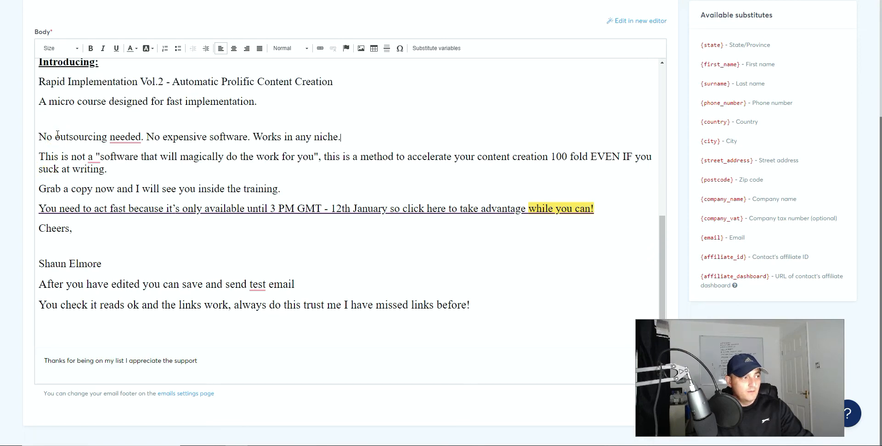
scroll(60, 141, "up", 4)
left_click(66, 205)
key("BackSpace")
scroll(405, 165, "up", 5)
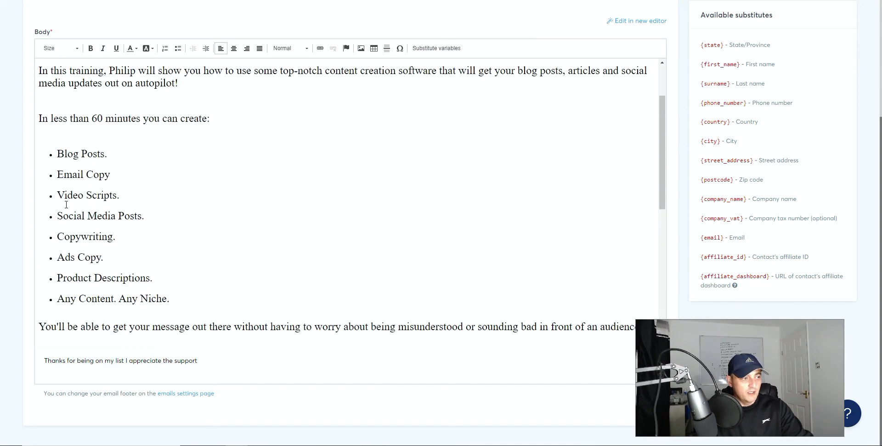
left_click_drag(227, 194, 85, 193)
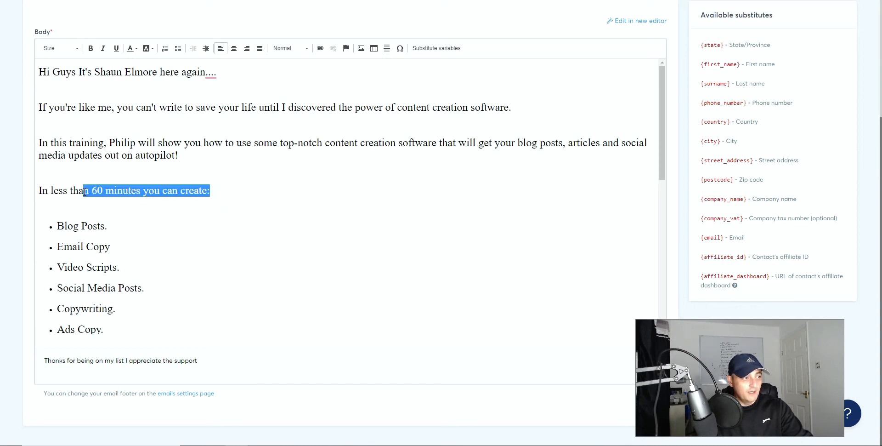
left_click(320, 48)
left_click(423, 253)
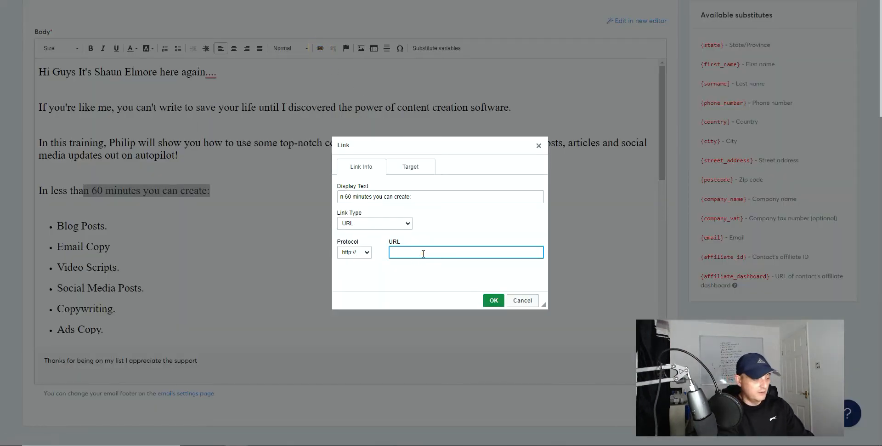
type("www.google")
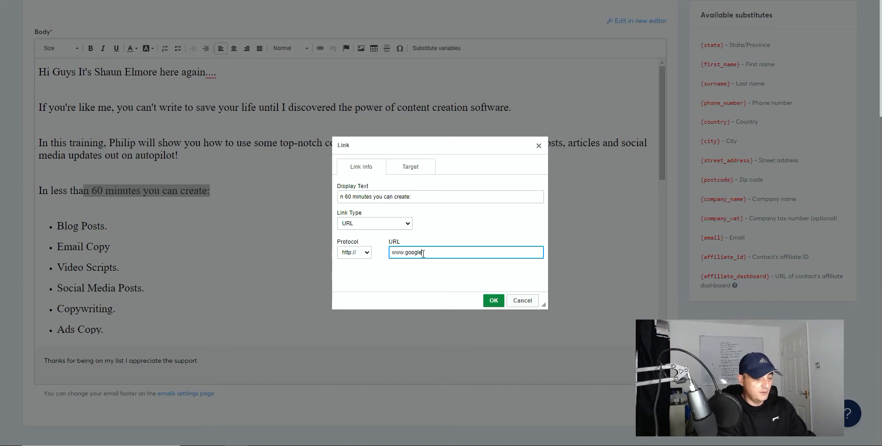
type(".co")
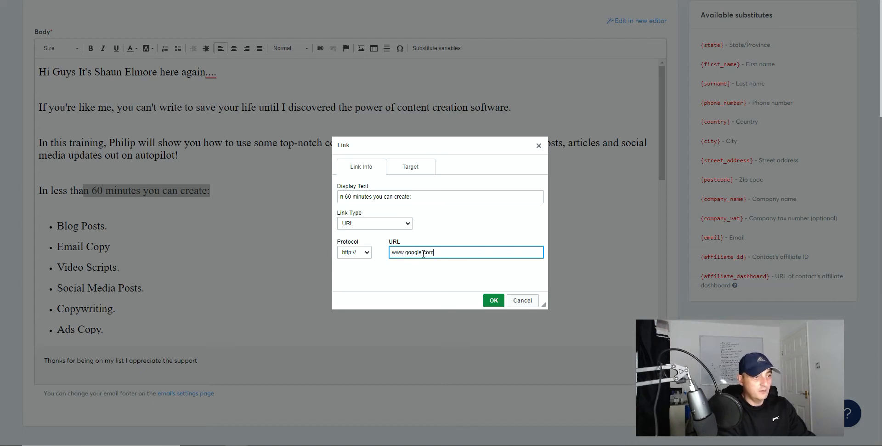
type("m")
left_click(492, 300)
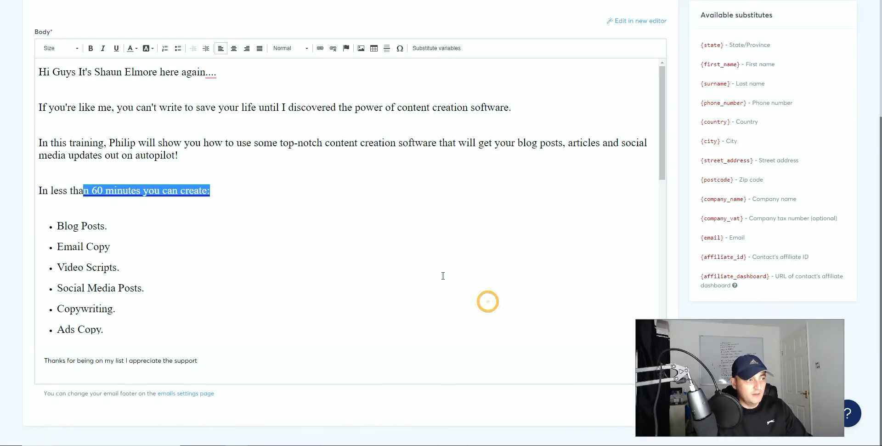
left_click(442, 274)
- Save and publish the Day 2 email with a delay of 1 hour after the "Thanks For Opting In" email
scroll(560, 197, "up", 4)
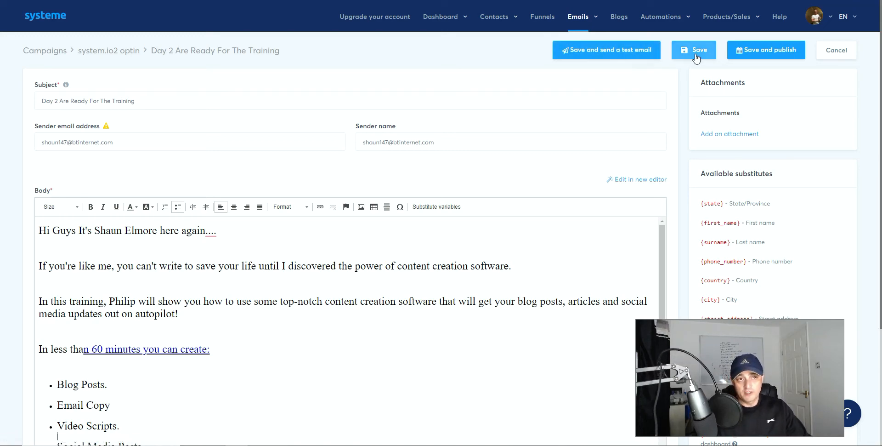
left_click(765, 53)
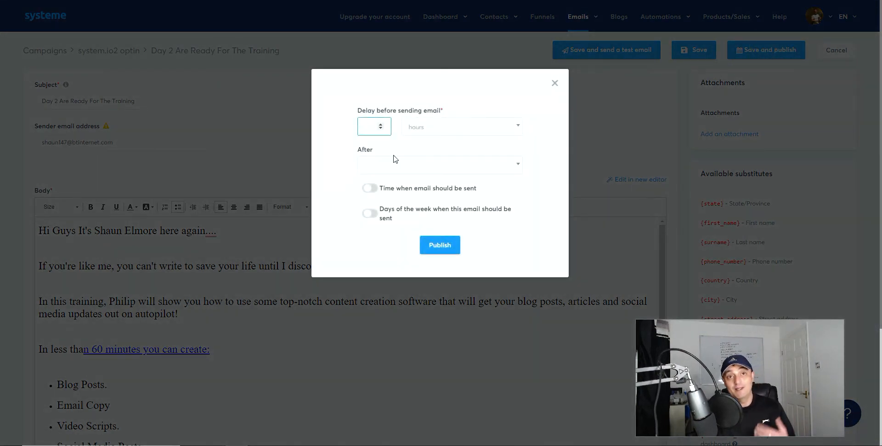
left_click(372, 128)
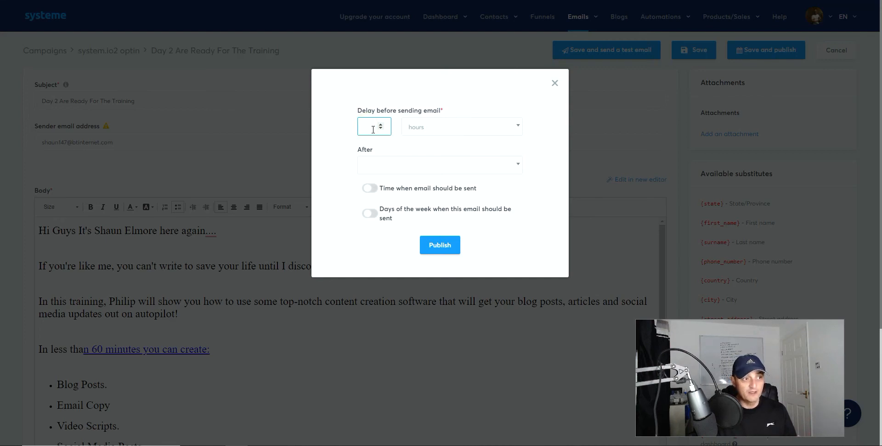
left_click(364, 166)
left_click(393, 193)
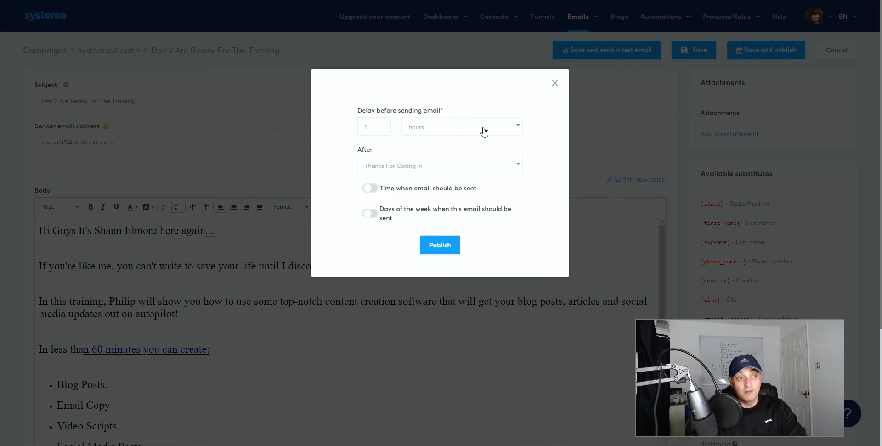
left_click(443, 244)
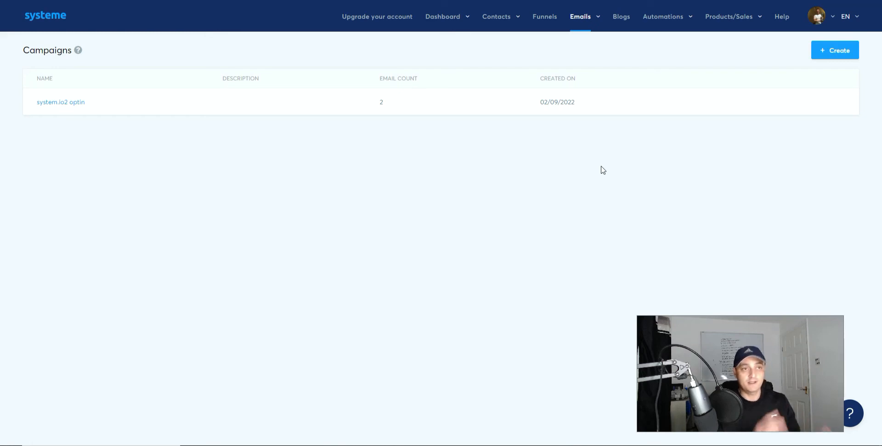
- Open the funnels list and look over the weight loss opt-in page, closing its subscribe pop-up
left_click(542, 14)
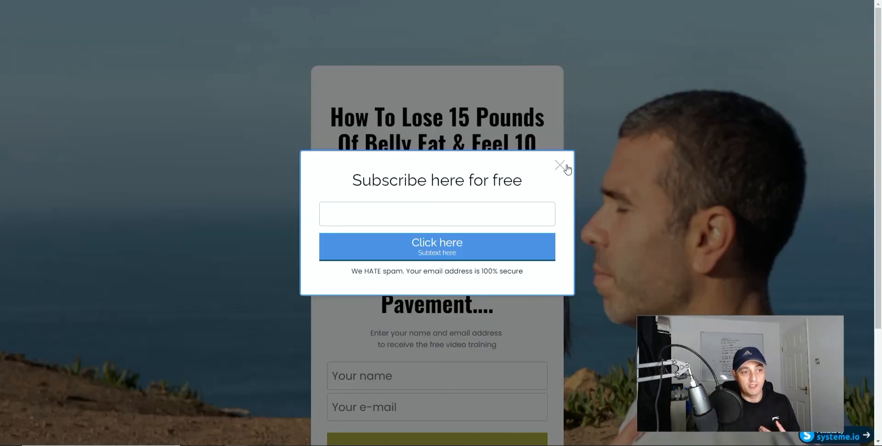
left_click(566, 164)
scroll(577, 172, "down", 3)
scroll(577, 173, "up", 3)
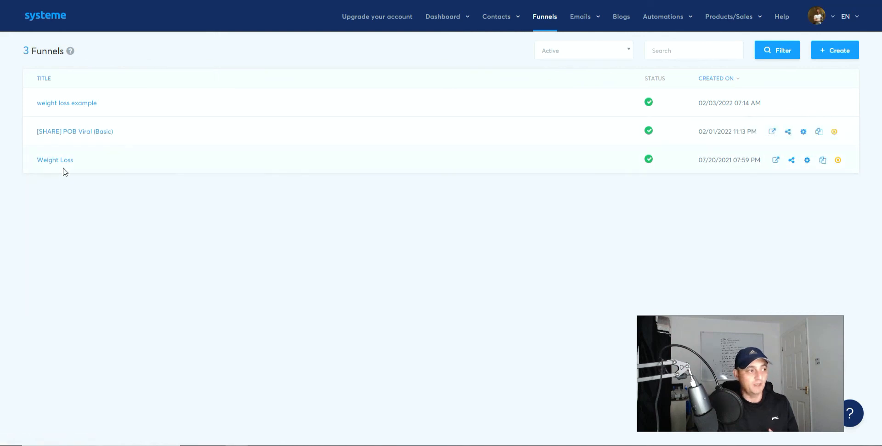
- Add an automation rule with the "Funnel step form subscribed" trigger to the Weight Loss funnel's squeeze page
left_click(49, 164)
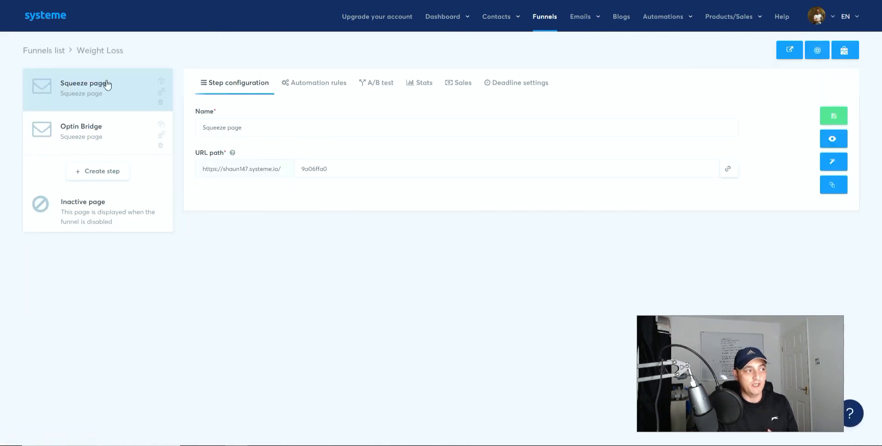
left_click(329, 87)
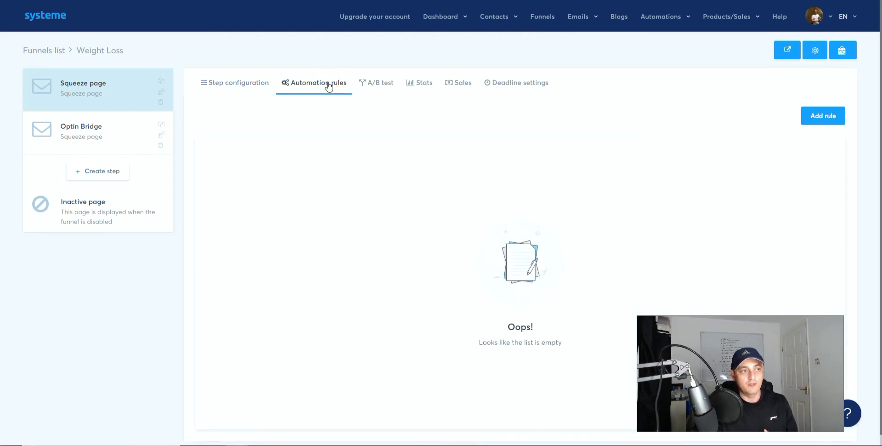
left_click(825, 116)
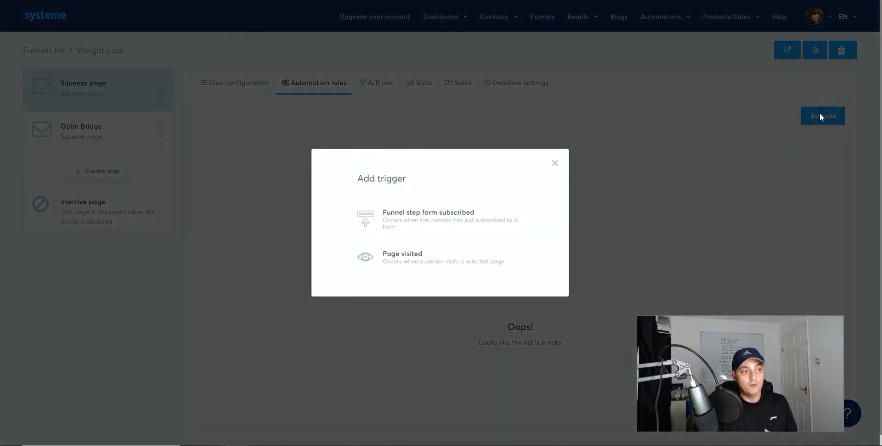
left_click(427, 219)
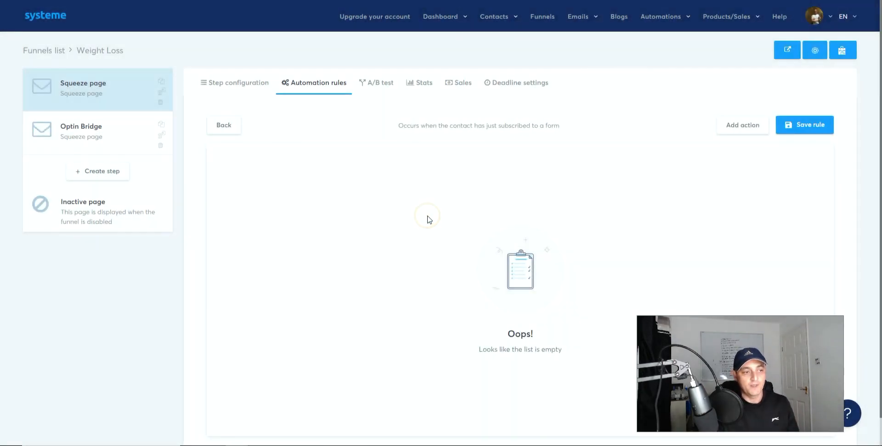
left_click(806, 122)
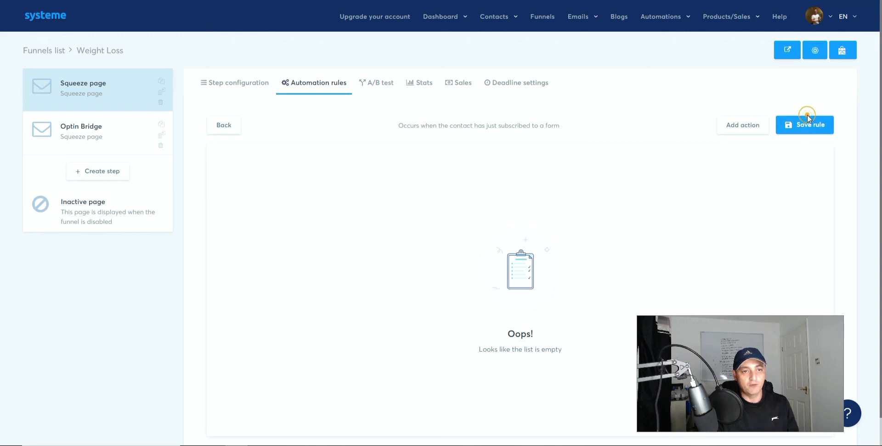